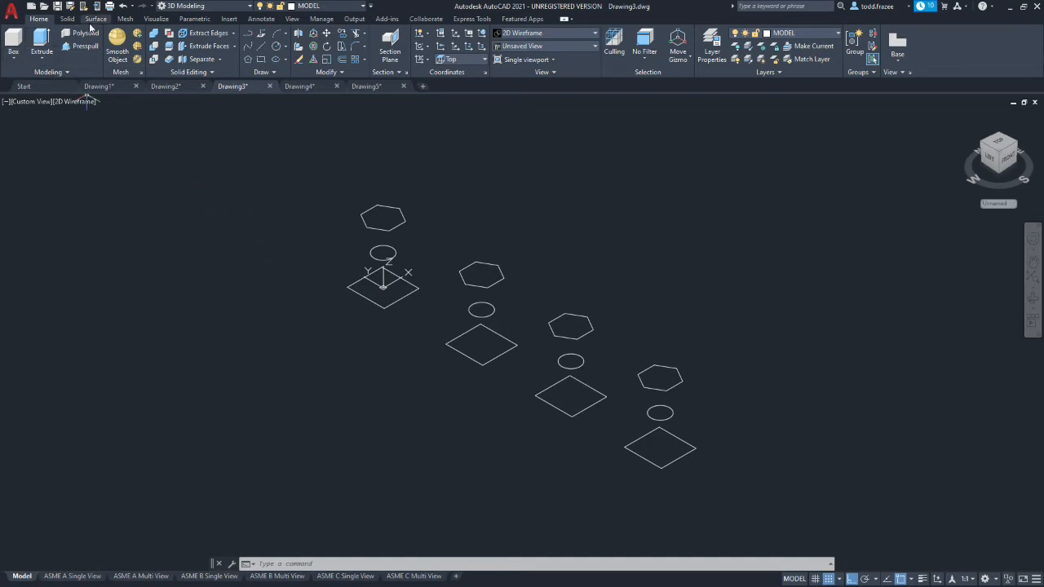
- Set the viewport's visual style to Shades of Gray
click(67, 19)
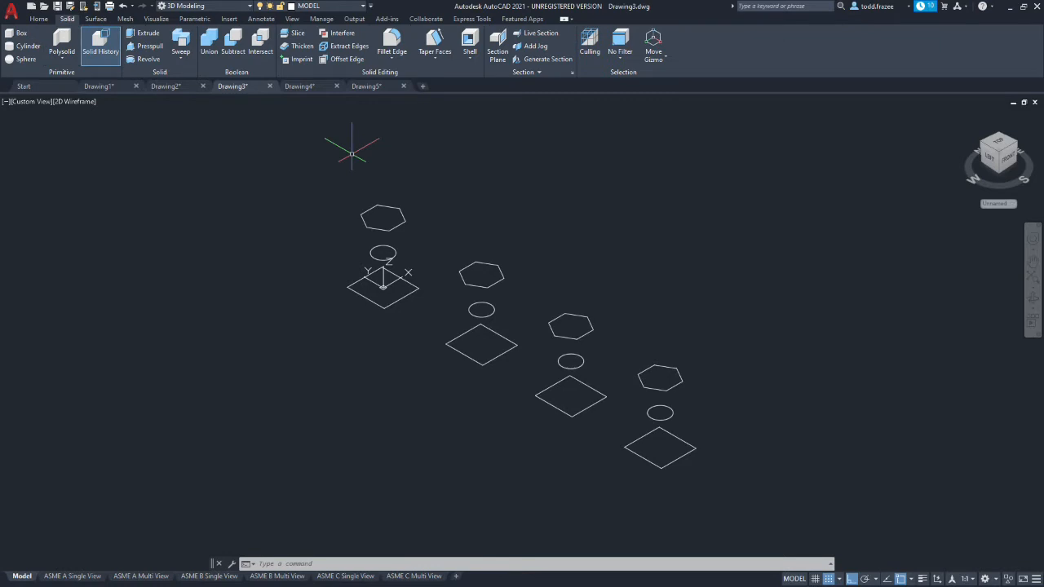
click(38, 19)
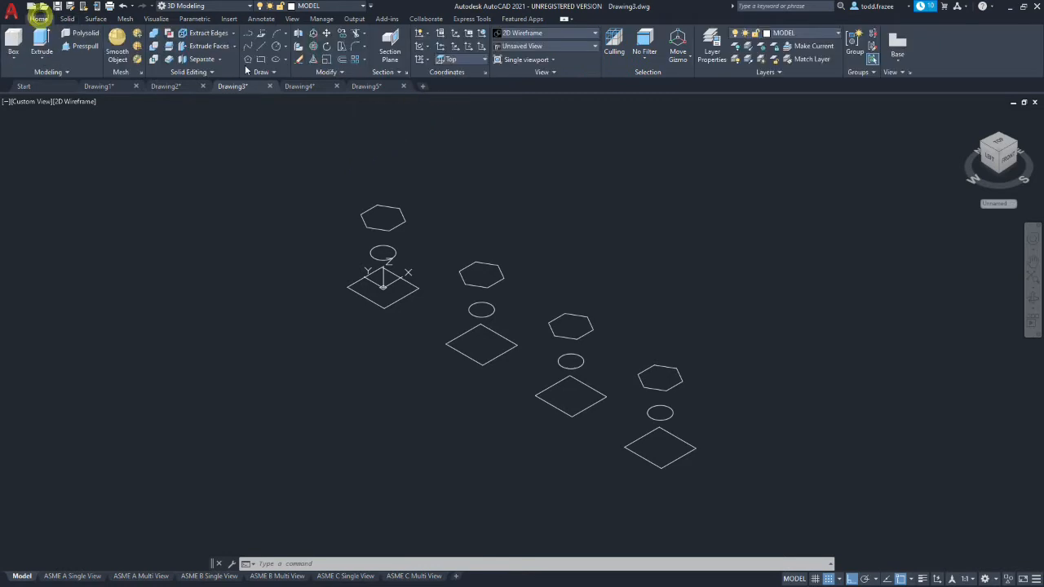
click(552, 36)
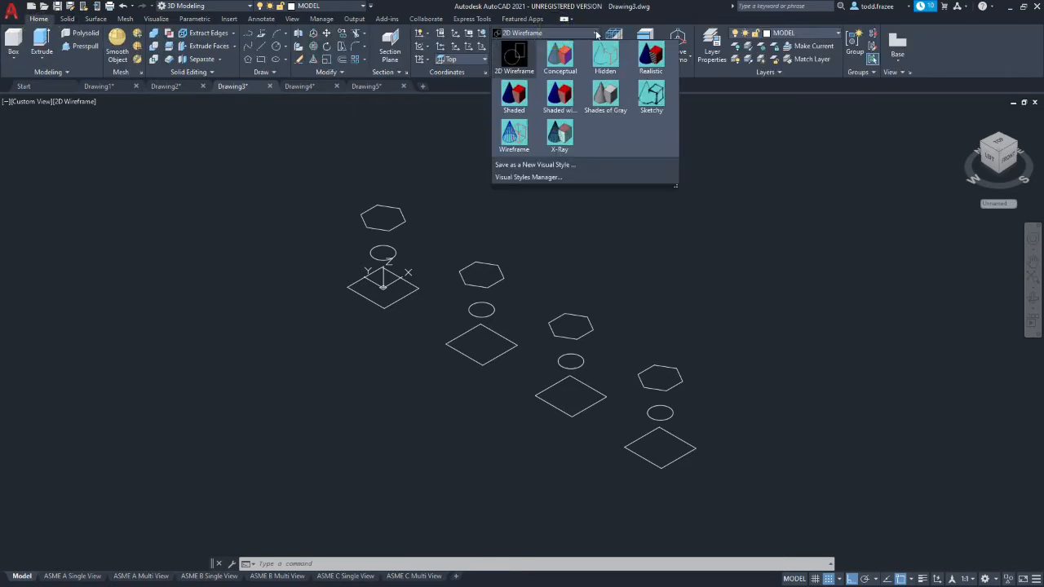
click(604, 93)
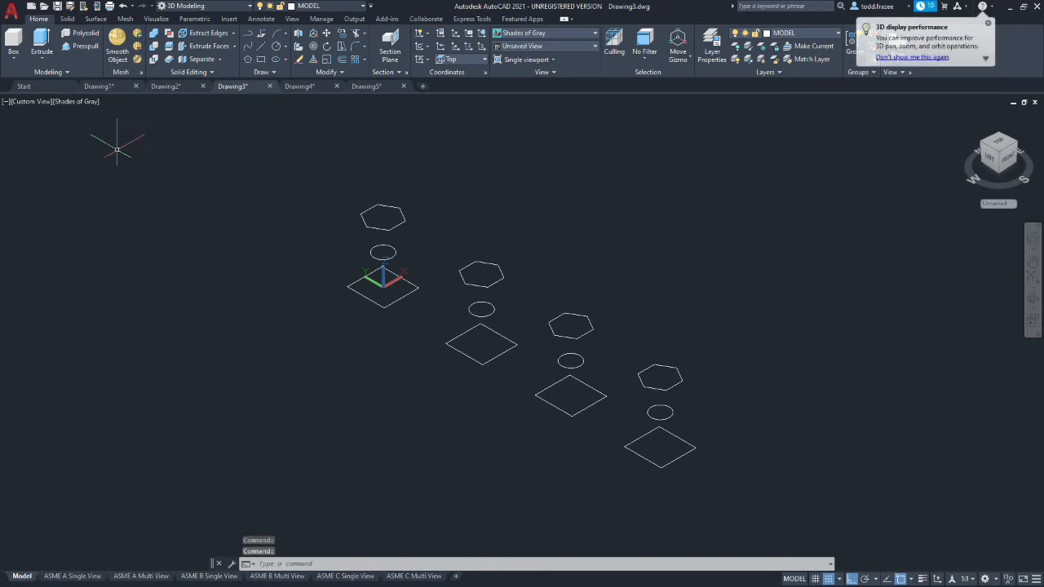
- Start a solid Loft and select the first set's square, circle and hexagon as cross sections, from the base up
click(66, 19)
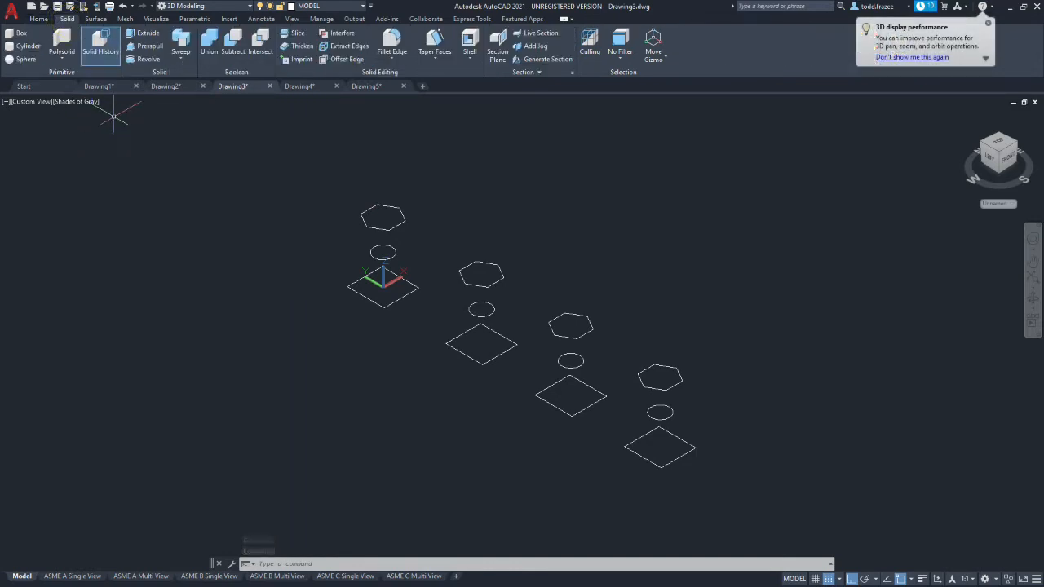
click(183, 60)
click(179, 98)
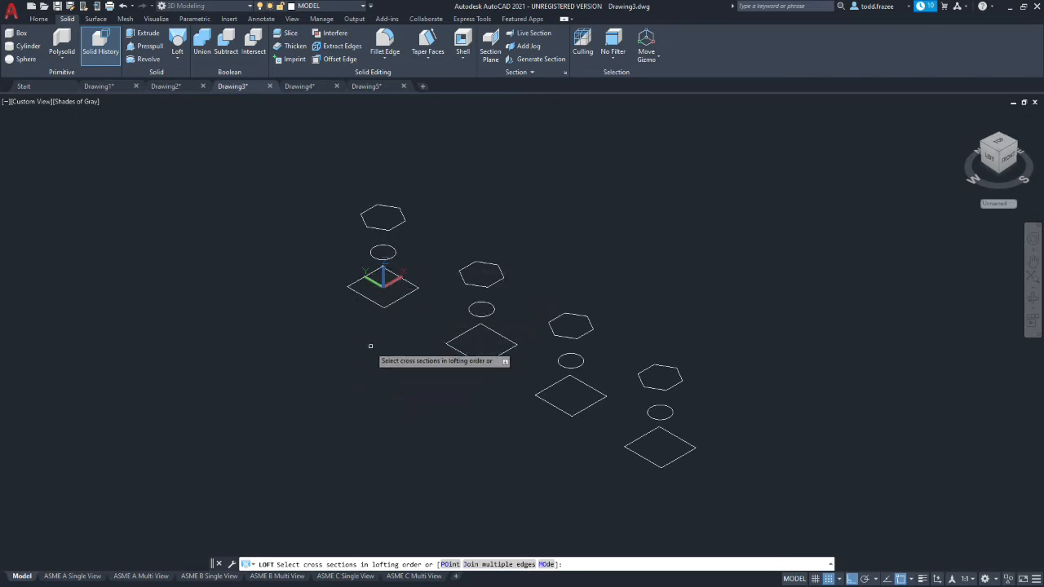
click(377, 303)
click(381, 257)
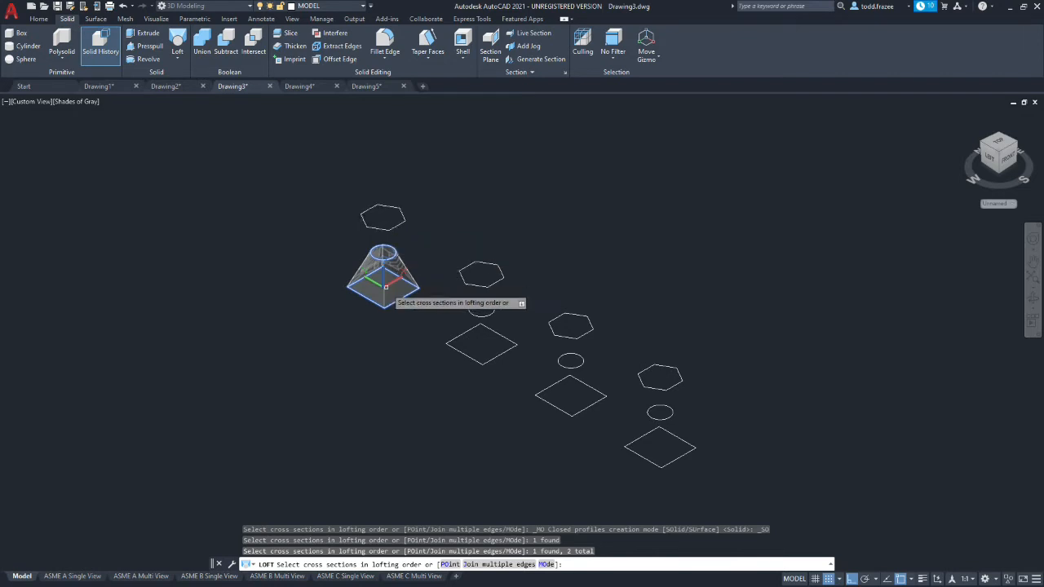
click(382, 231)
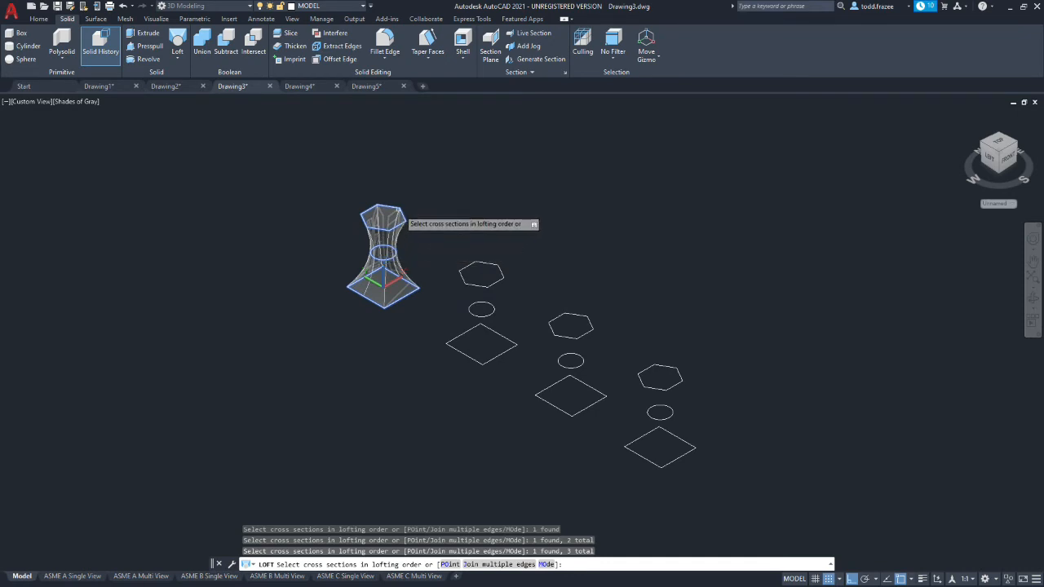
scroll(401, 229, down, 2)
scroll(402, 230, up, 4)
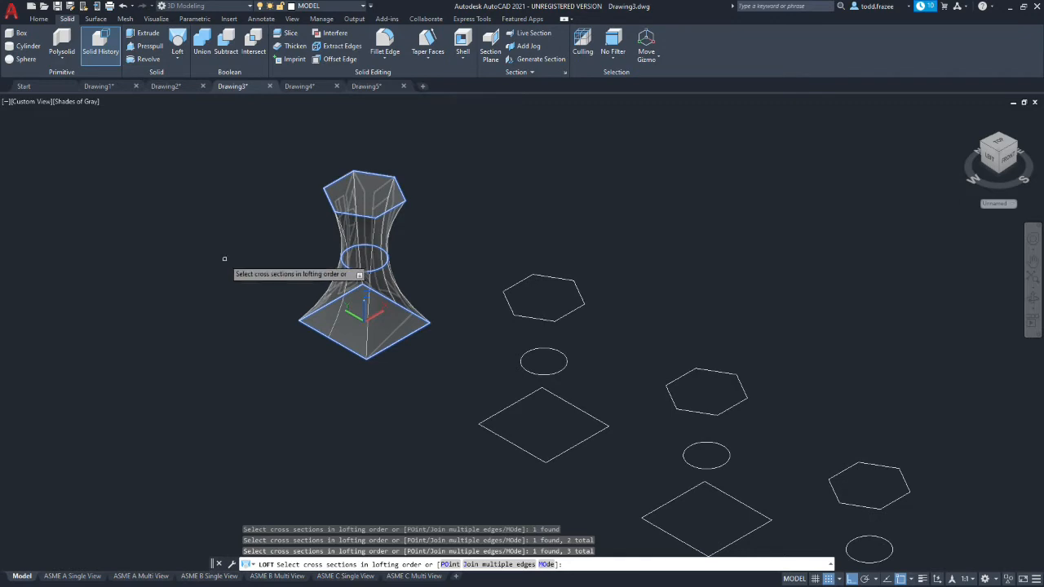
- Finish the first loft through its Settings option, accepting Smooth Fit as the surface control
key(Return)
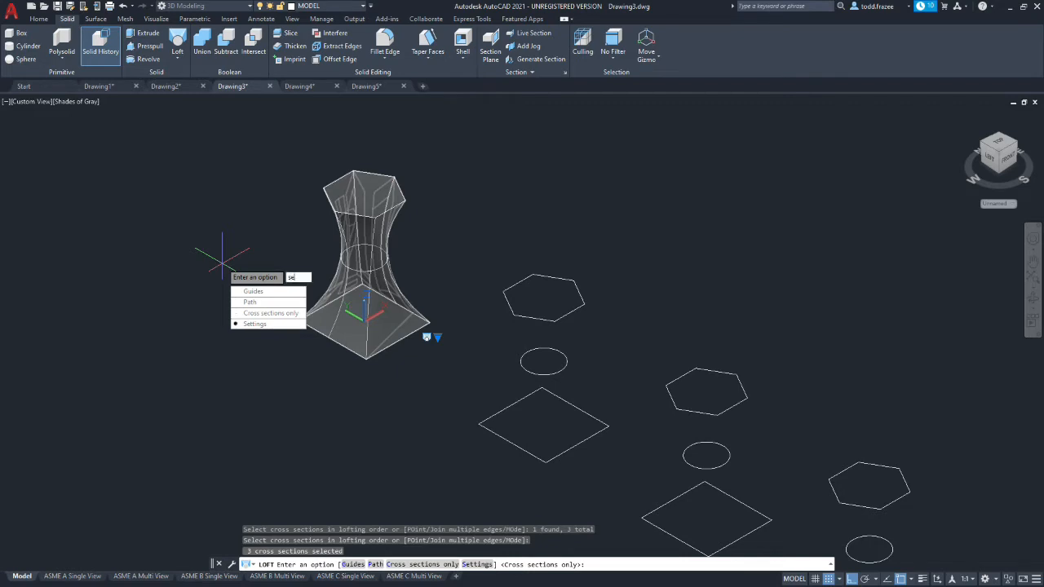
key(Return)
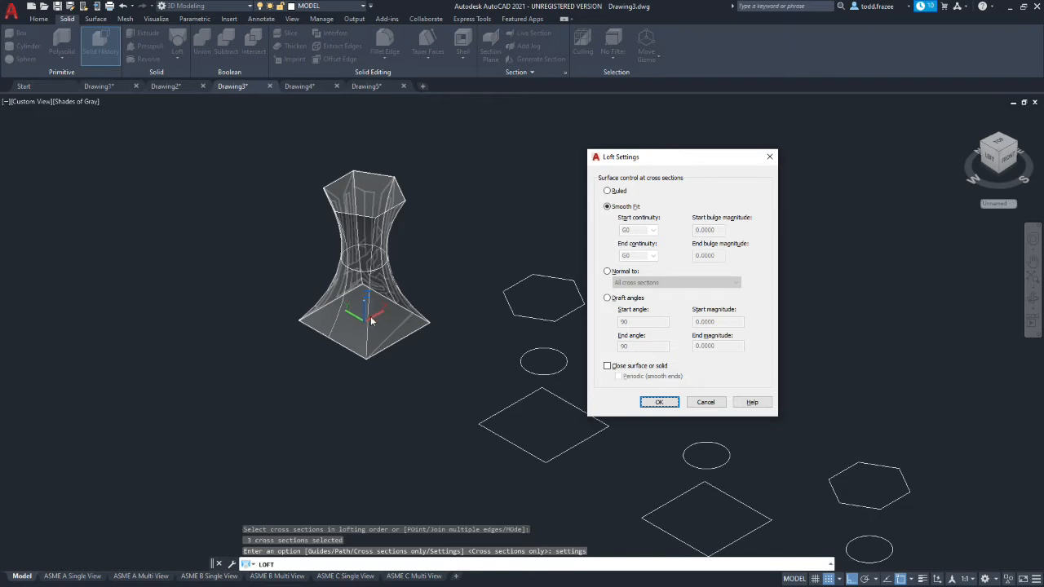
click(660, 403)
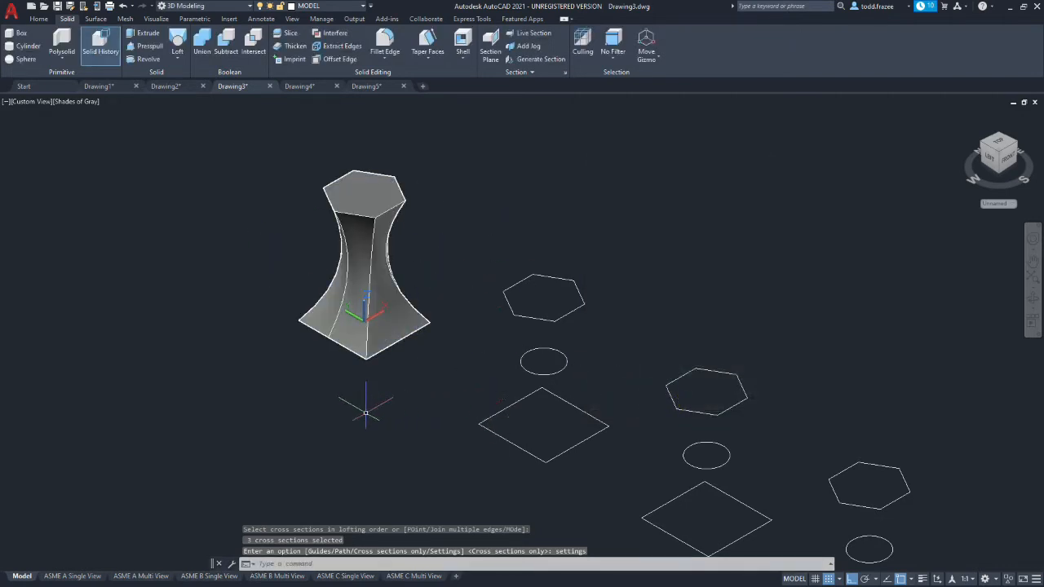
- Start another Loft and select the second set's square, circle and hexagon as cross sections in that order
shift+middle_drag(351, 344, 361, 323)
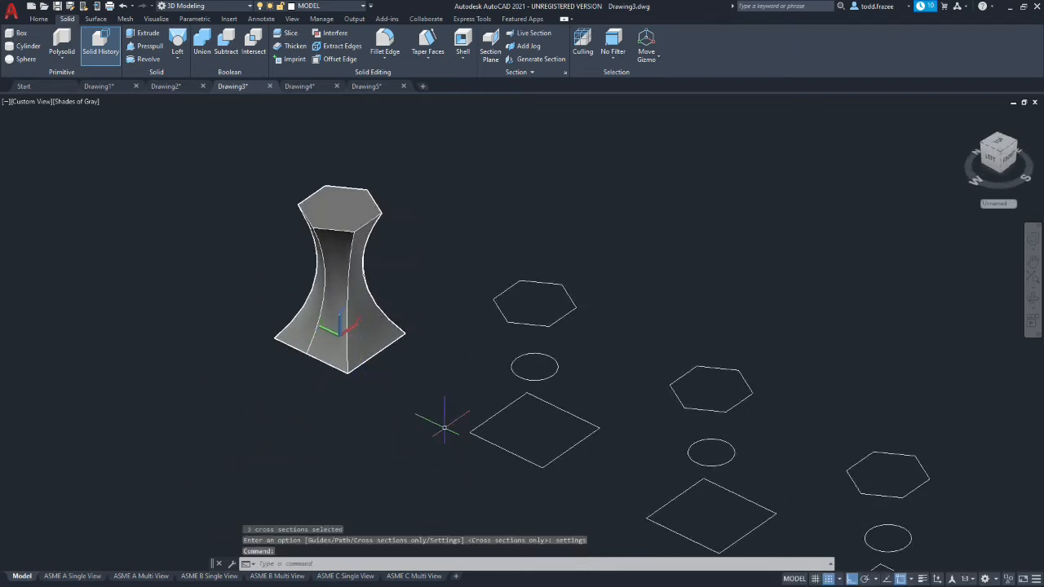
scroll(444, 427, down, 4)
scroll(431, 424, up, 2)
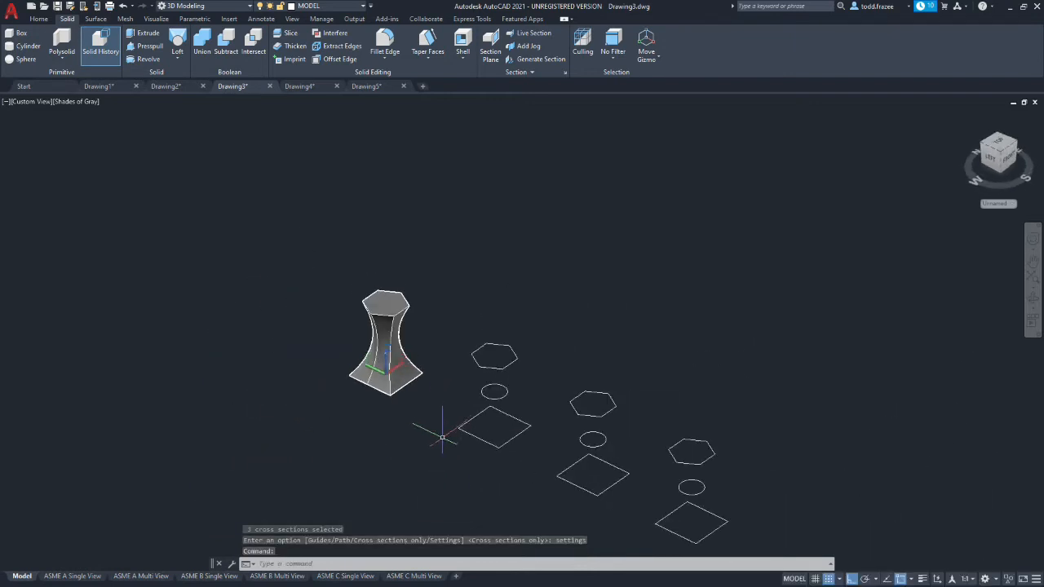
key(Return)
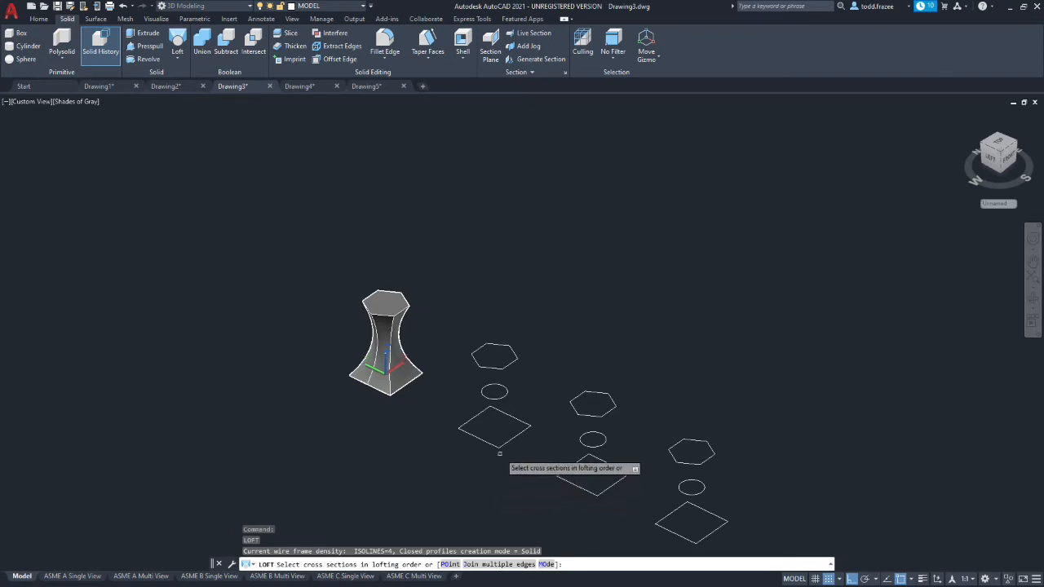
click(495, 447)
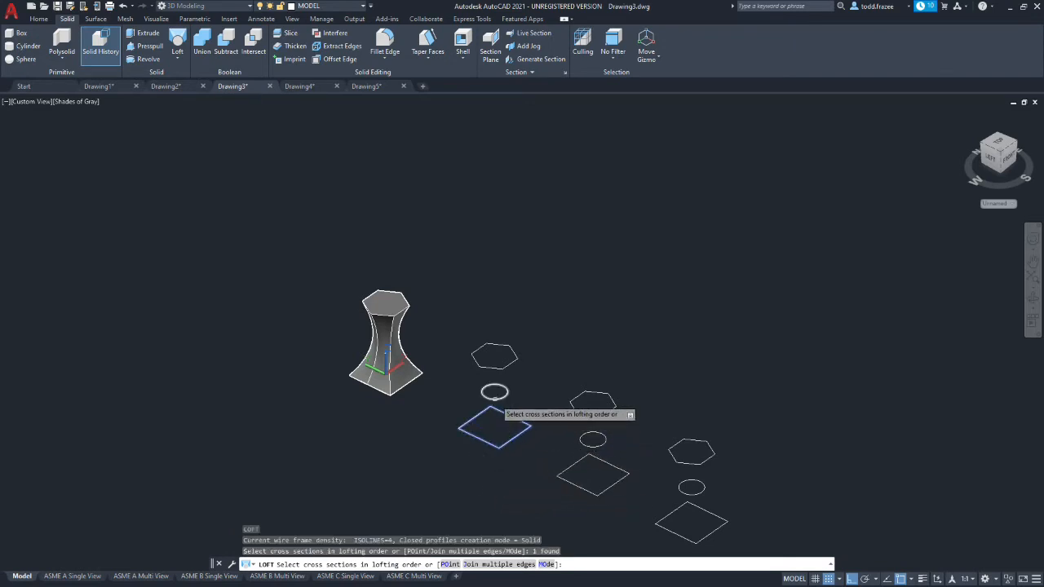
click(494, 392)
click(494, 369)
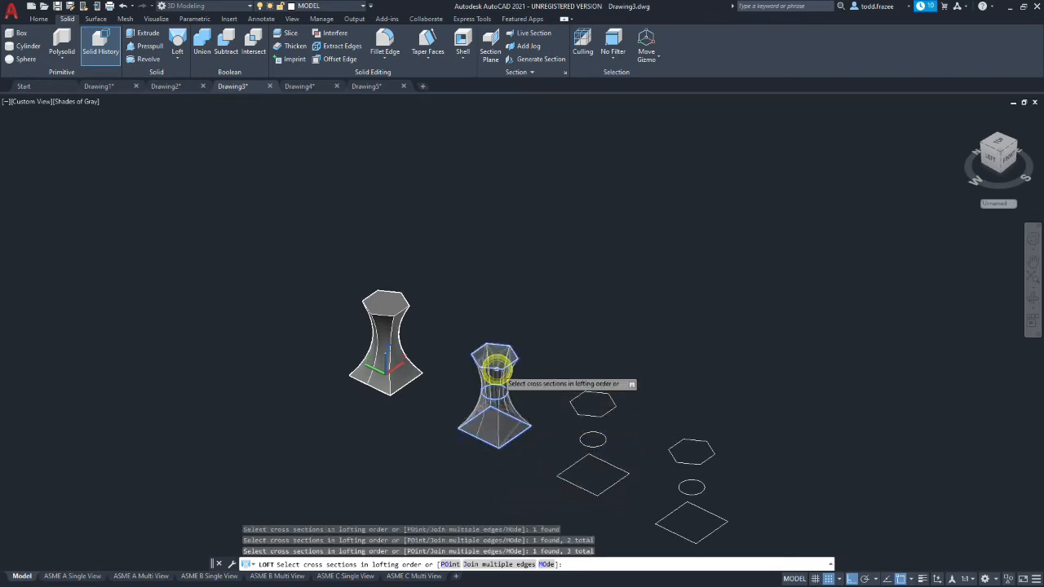
- Set the second loft's surface control to Ruled in the loft settings and create the solid
key(Return)
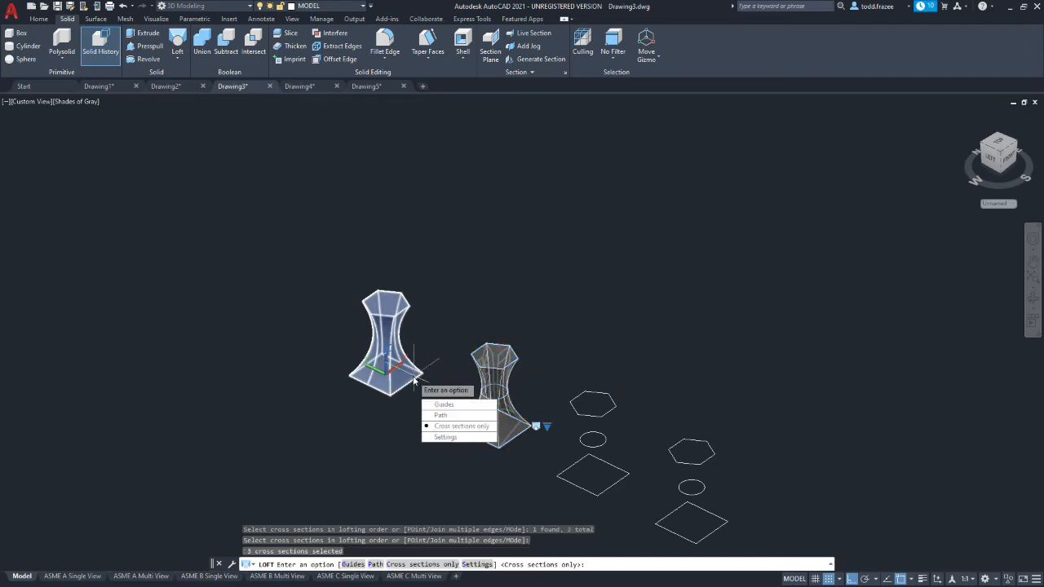
click(454, 438)
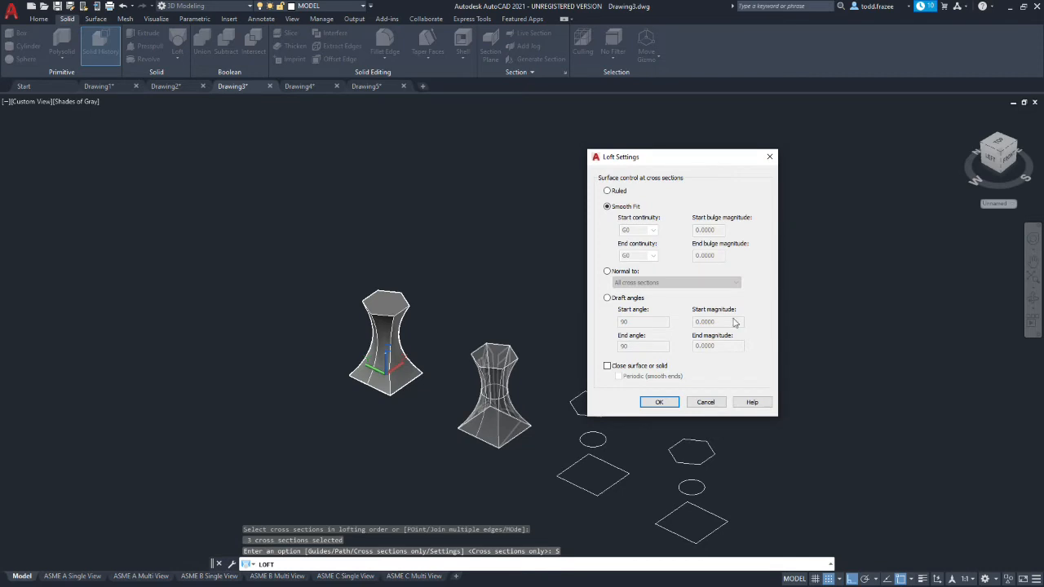
click(607, 193)
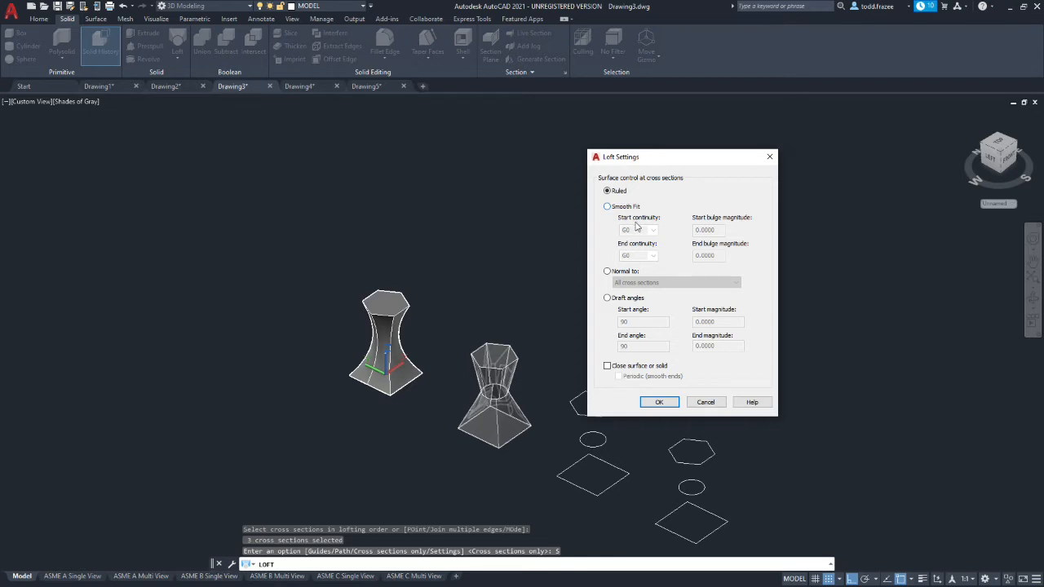
click(660, 402)
- Examine the ruled loft from several angles and compare its transitions with the smooth-fit loft beside it
scroll(500, 397, up, 5)
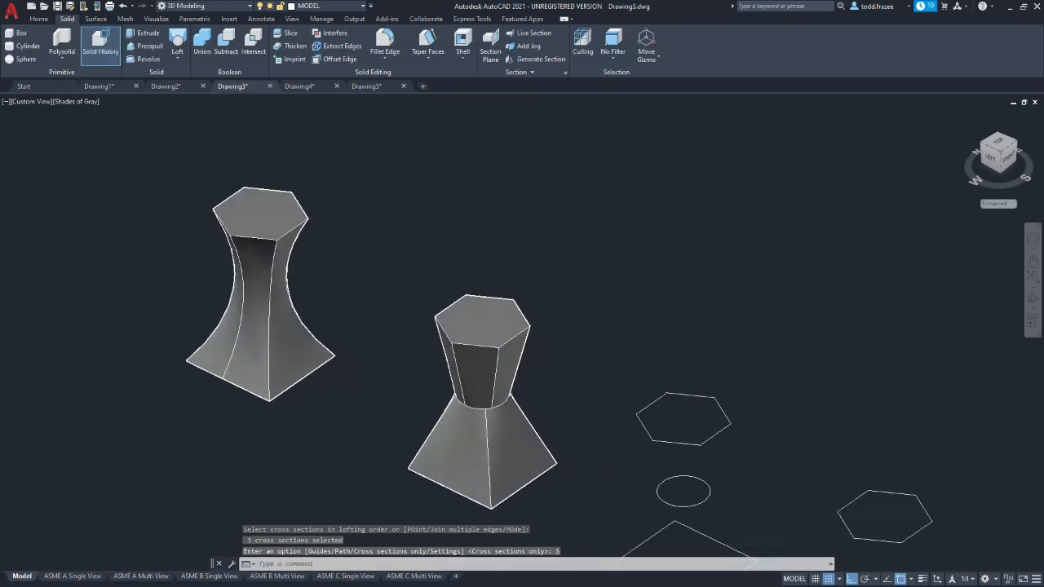
scroll(500, 397, up, 3)
shift+middle_drag(431, 436, 405, 406)
scroll(405, 406, down, 8)
scroll(399, 471, up, 3)
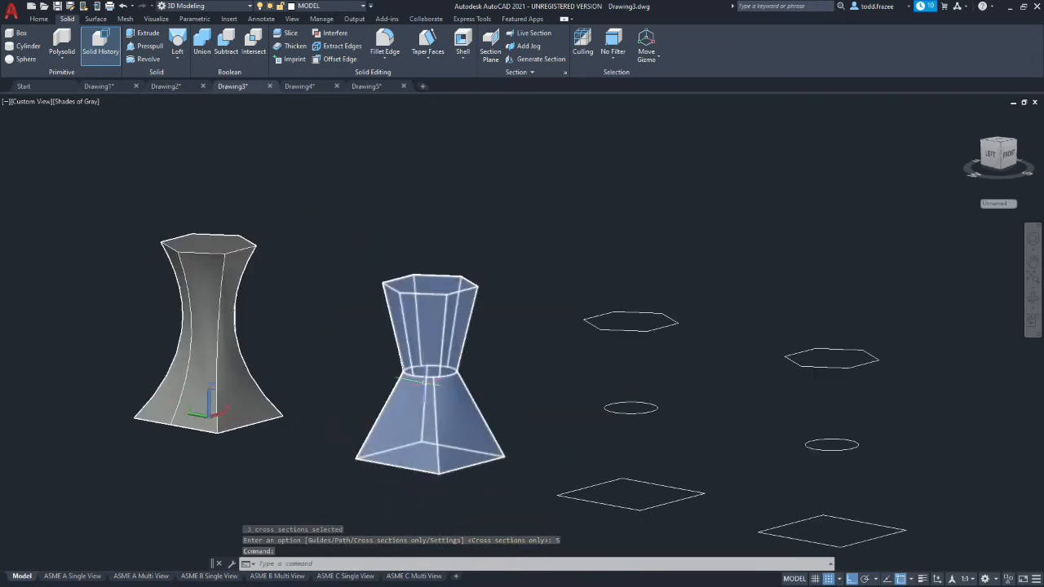
shift+middle_drag(478, 368, 571, 296)
scroll(571, 296, up, 2)
scroll(664, 415, down, 6)
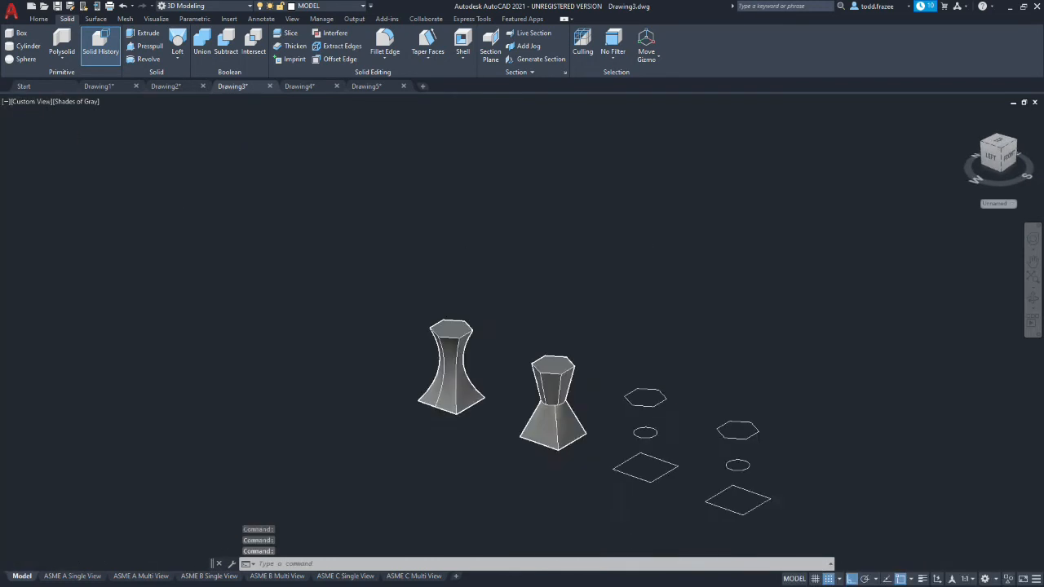
- Start a Loft on the third set, selecting its square, circle and hexagon as cross sections from the base up
scroll(749, 485, up, 5)
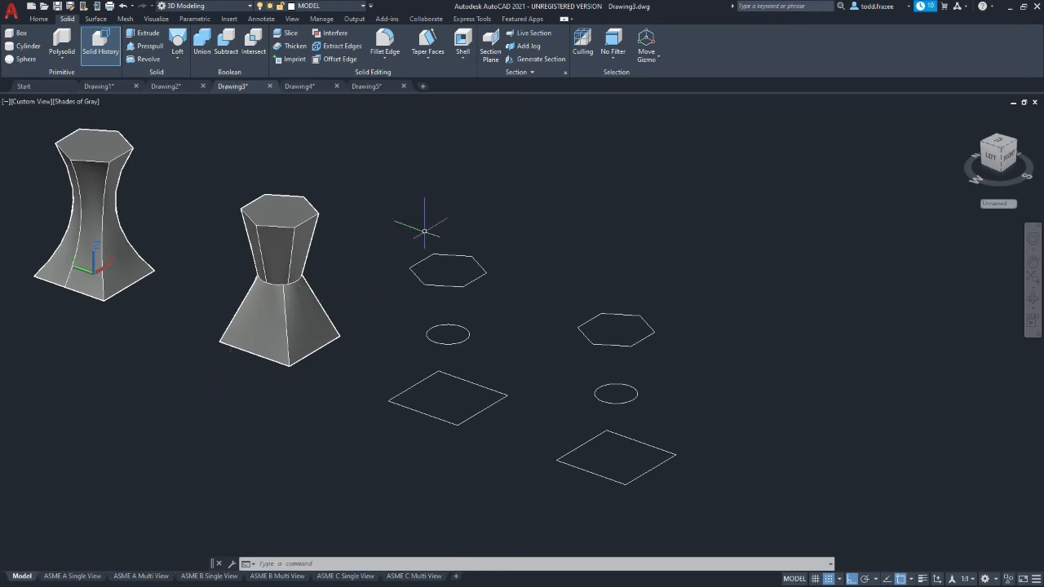
click(177, 43)
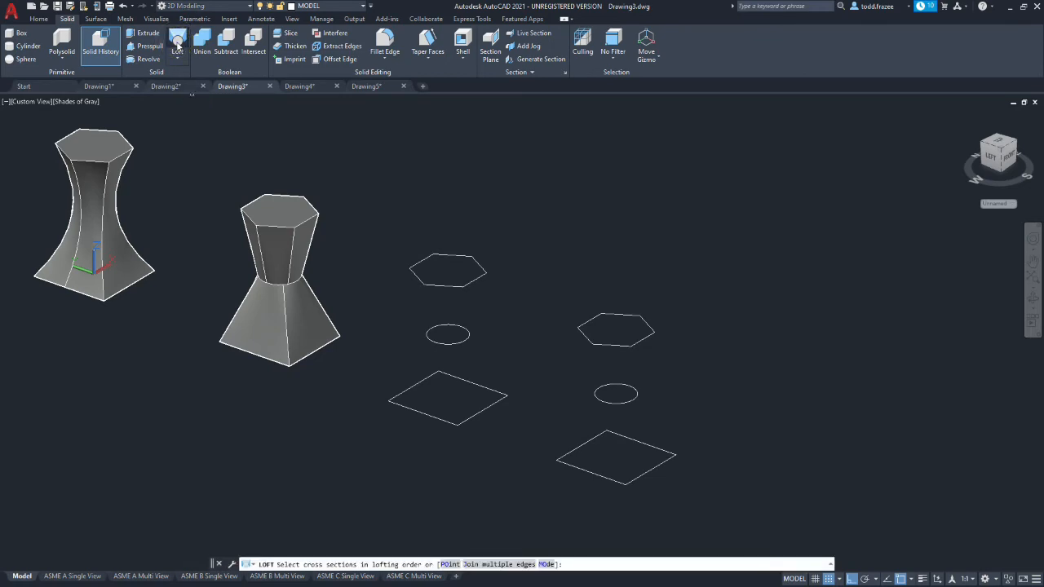
click(450, 425)
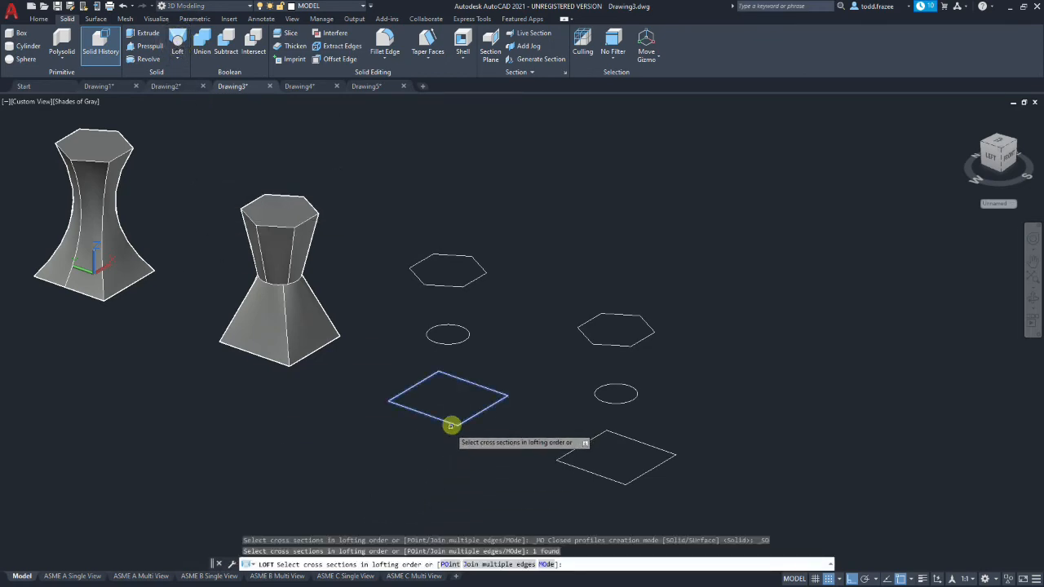
click(449, 343)
click(453, 286)
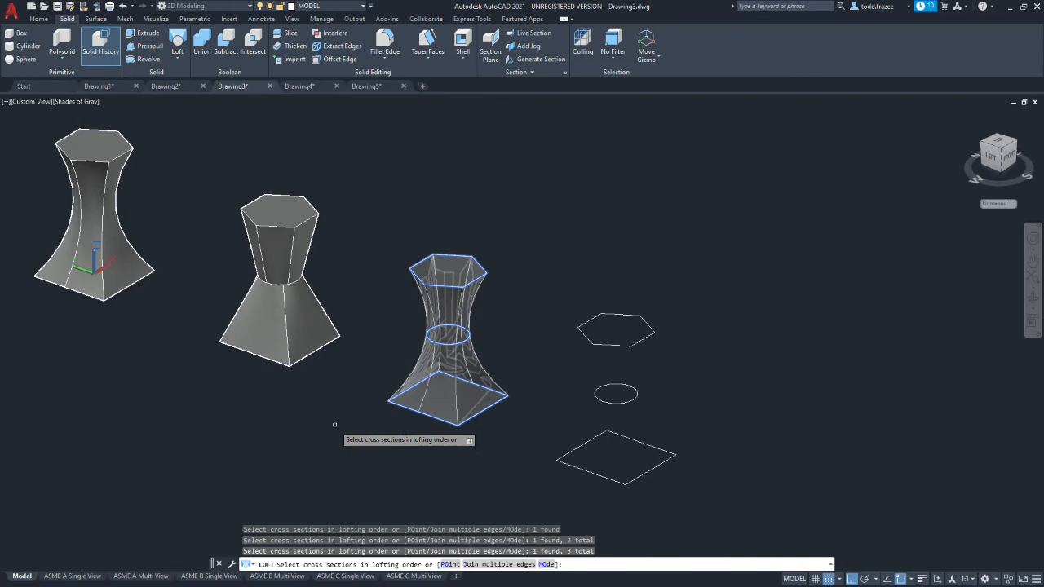
- Open the third loft's settings and set the surface control to Normal to, using All cross sections
key(Return)
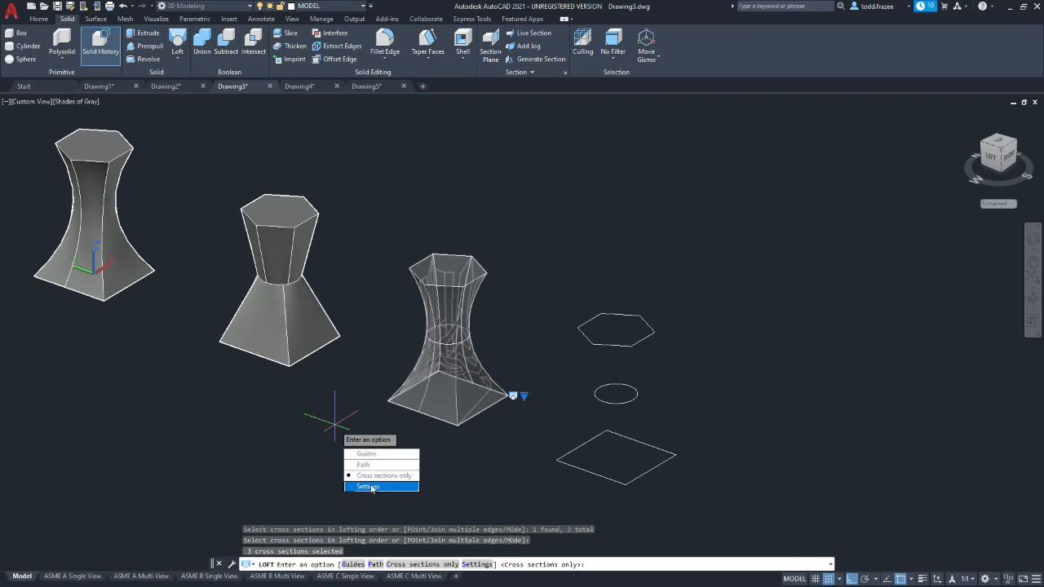
click(371, 487)
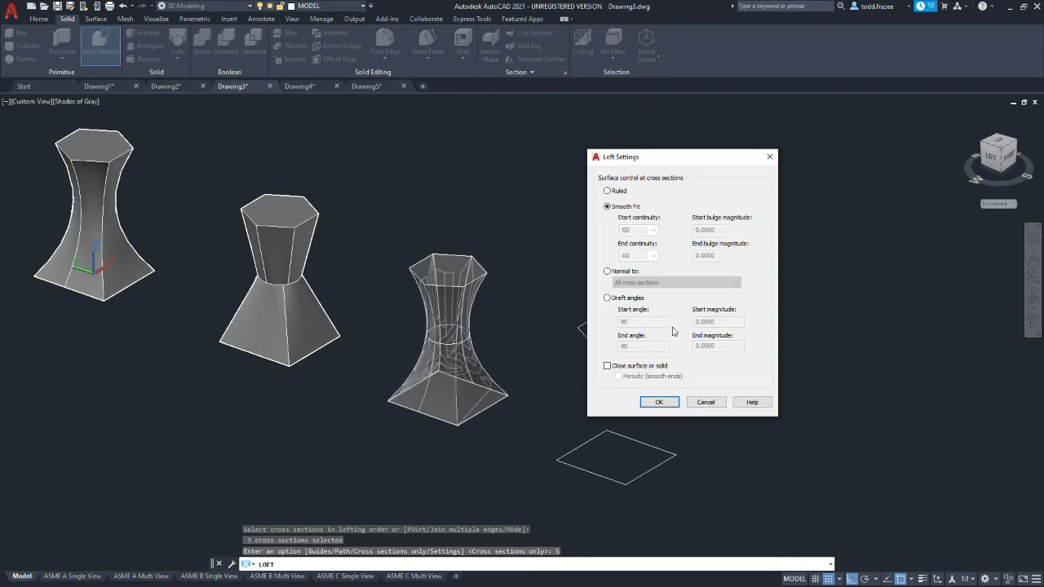
click(608, 273)
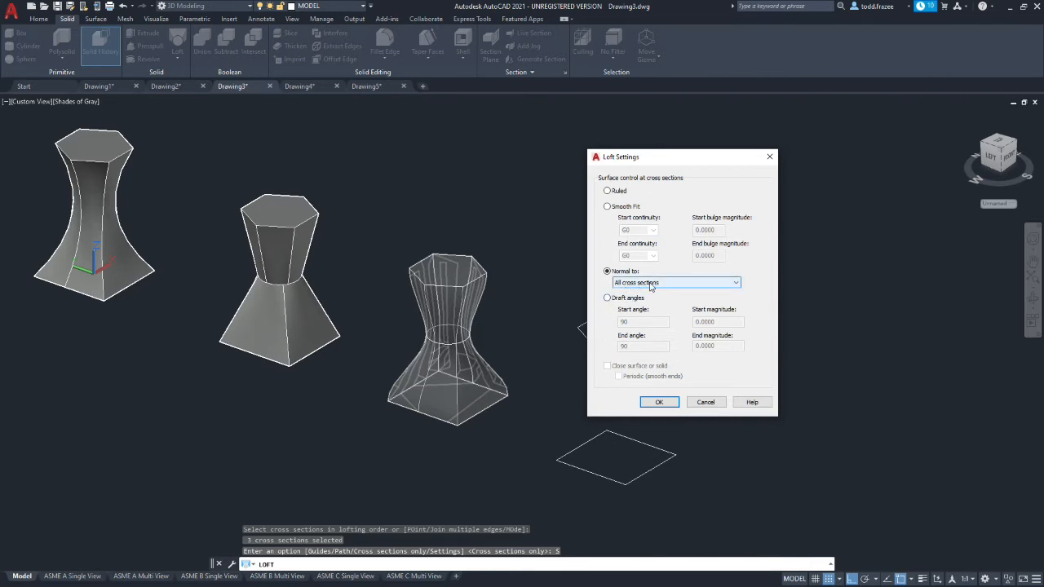
- Preview the third loft normal to the Start cross section, the End cross section, and finally Start and End cross sections
click(735, 283)
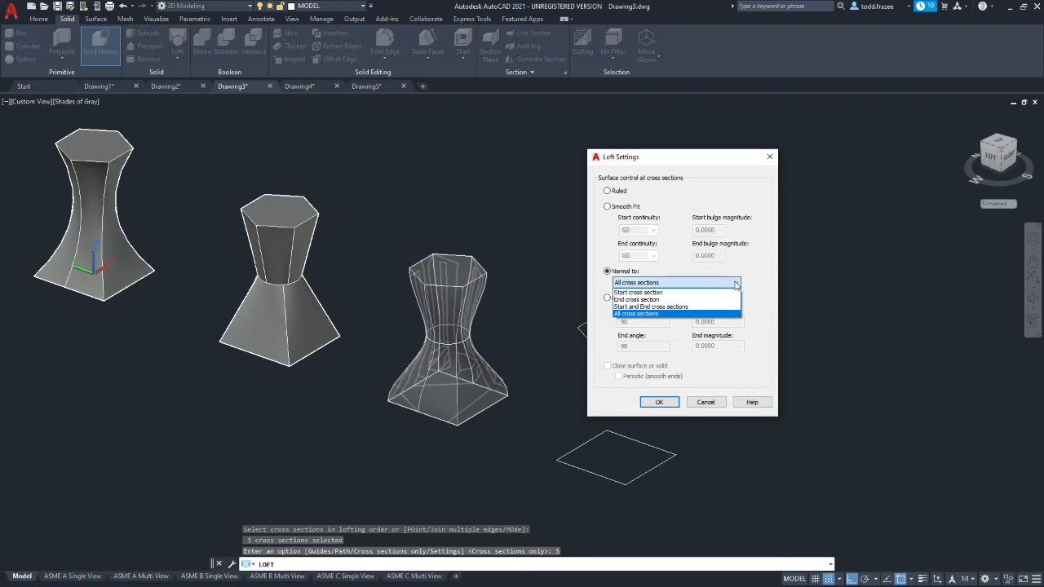
click(692, 294)
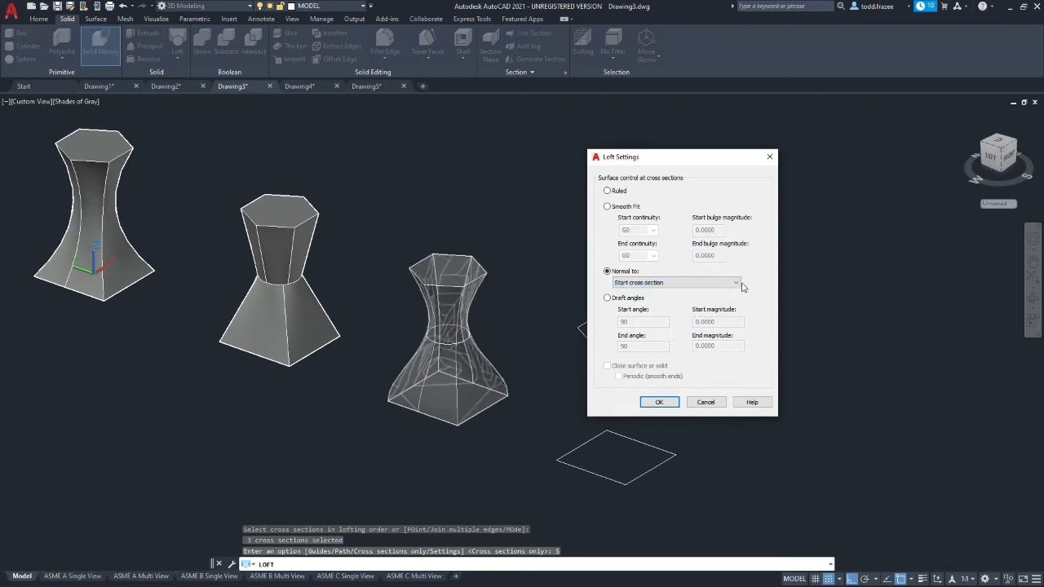
click(737, 283)
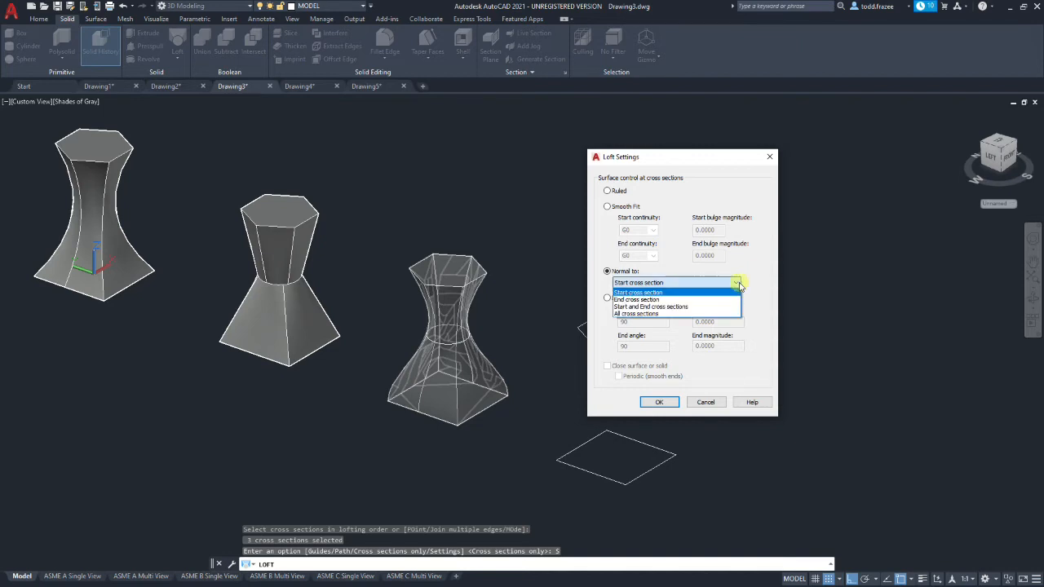
click(699, 301)
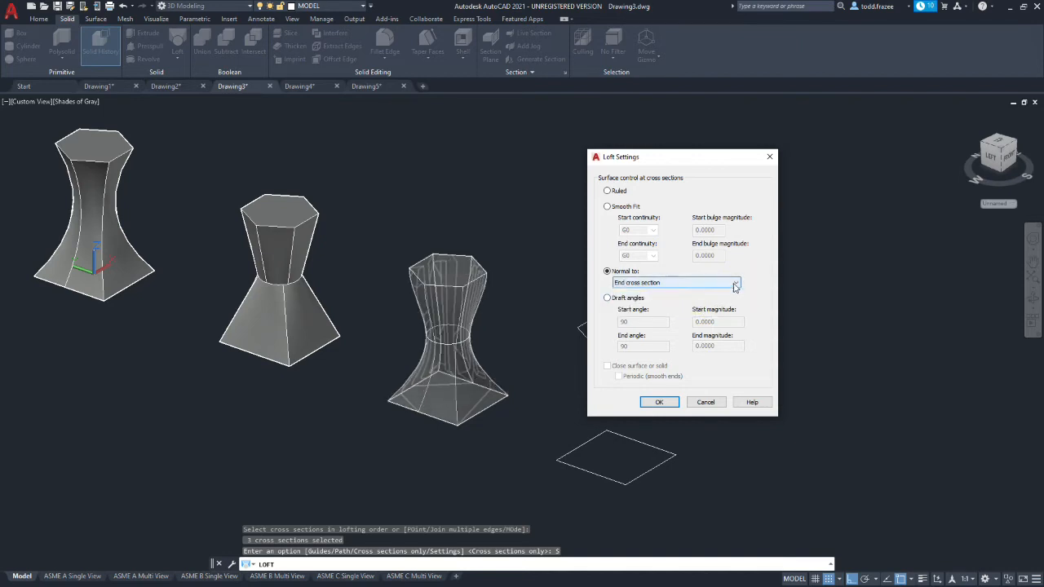
click(736, 283)
click(670, 307)
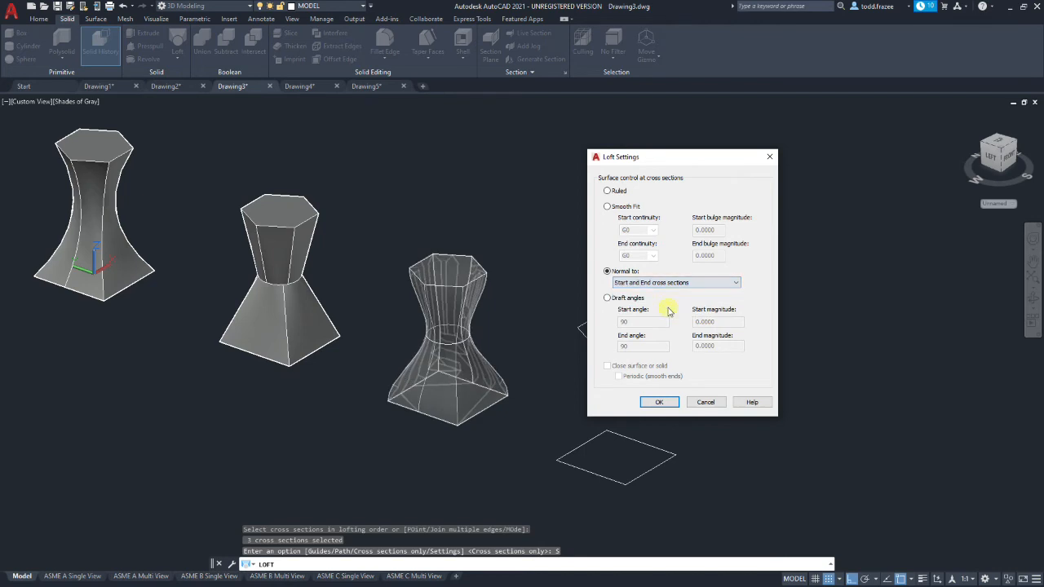
- Set the third loft normal to All cross sections and create the solid
click(736, 283)
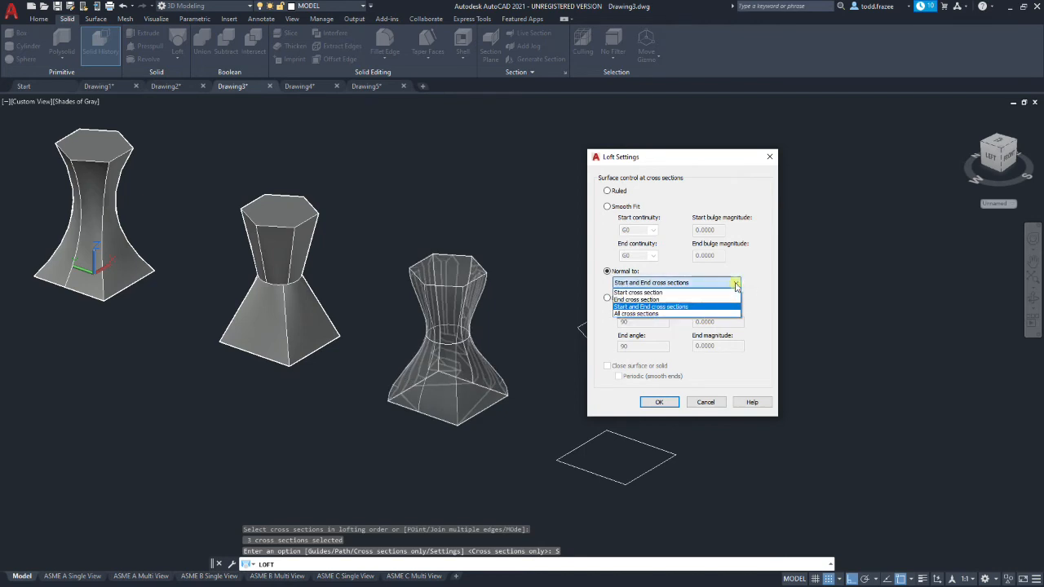
click(646, 315)
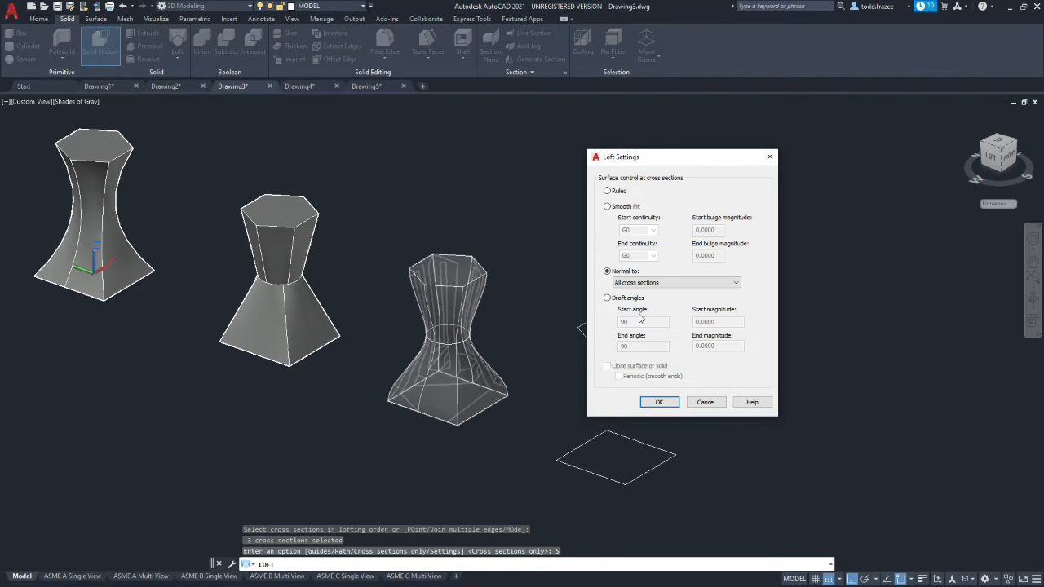
click(660, 403)
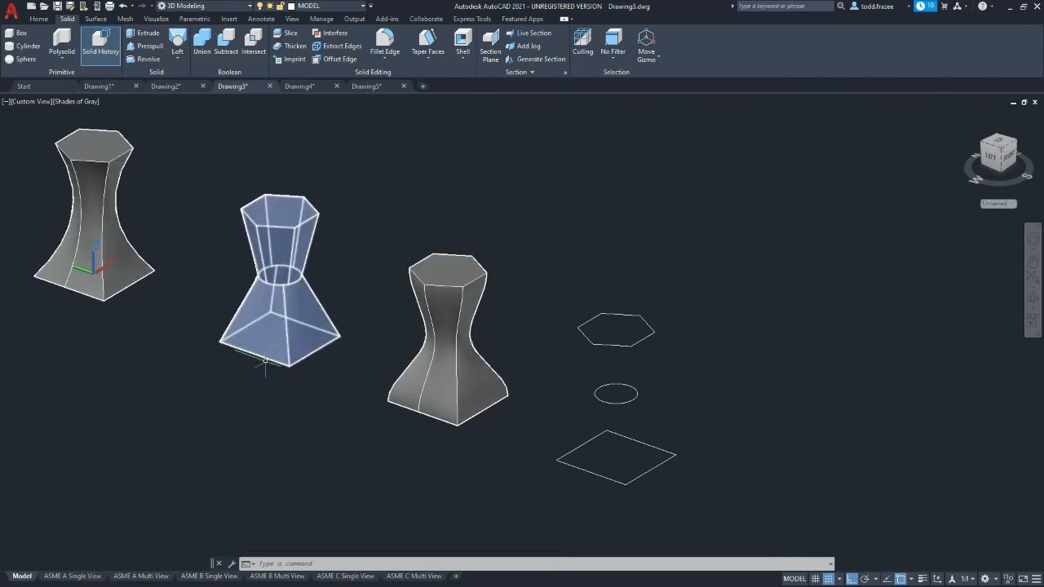
- Start a Loft on the fourth set, selecting its square, circle and hexagon as cross sections from the base up
click(176, 42)
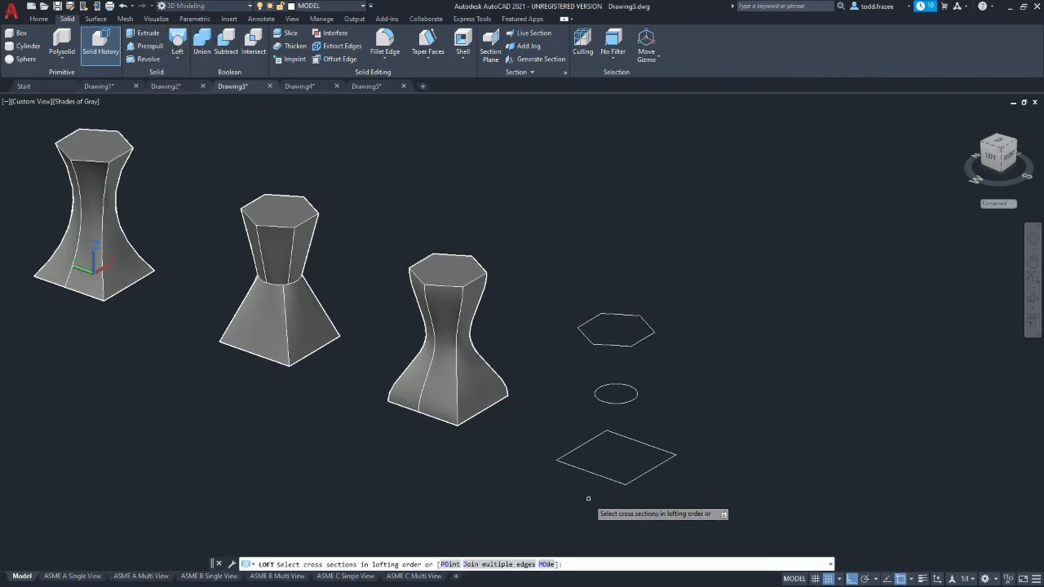
click(620, 482)
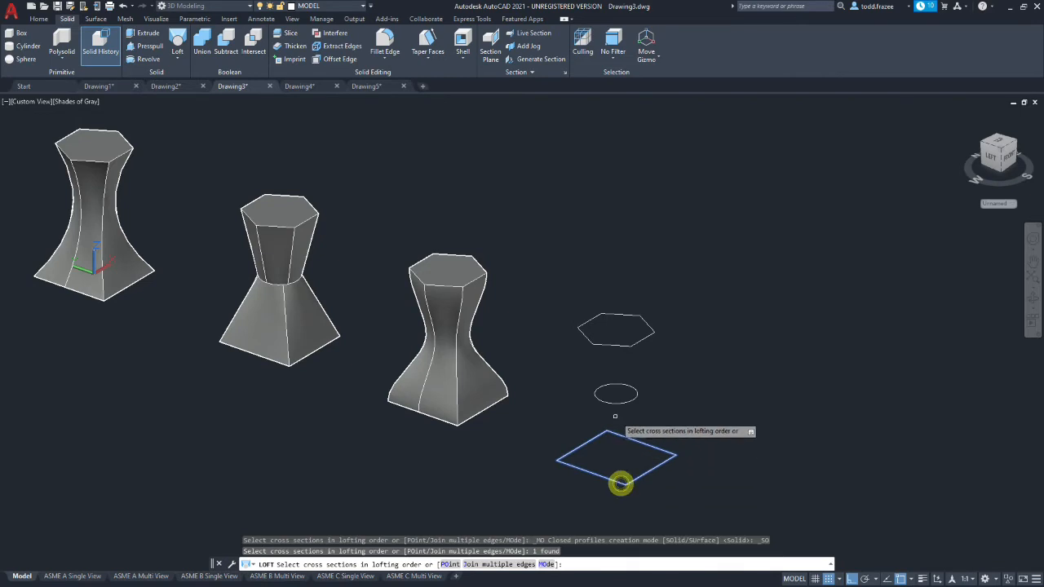
click(615, 386)
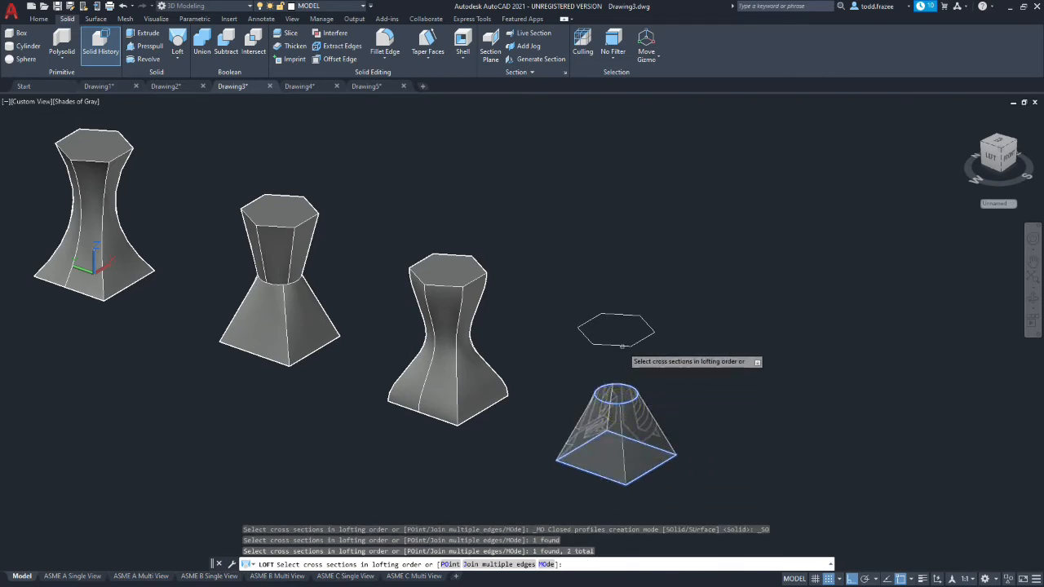
click(616, 346)
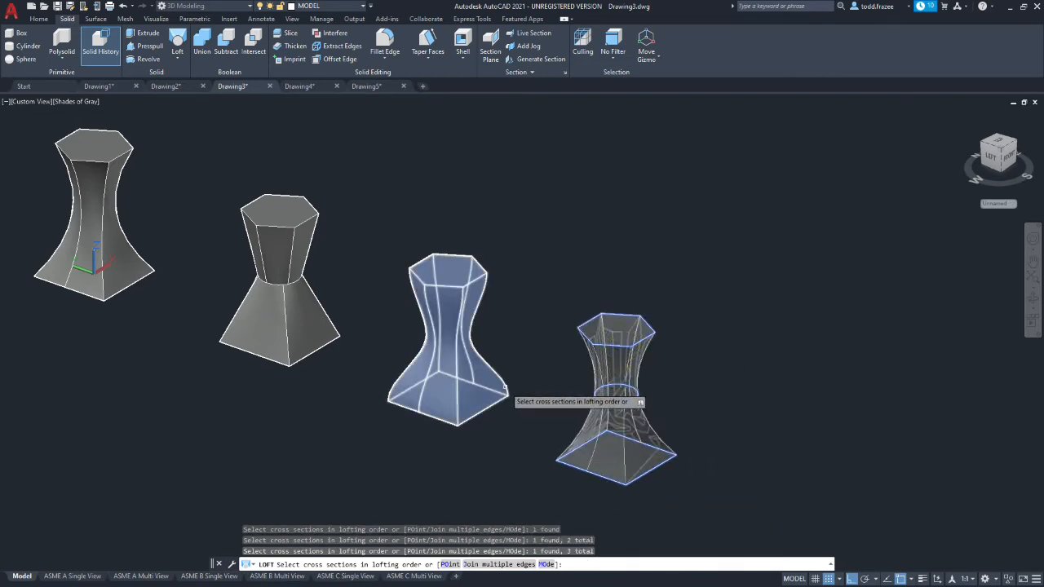
key(Return)
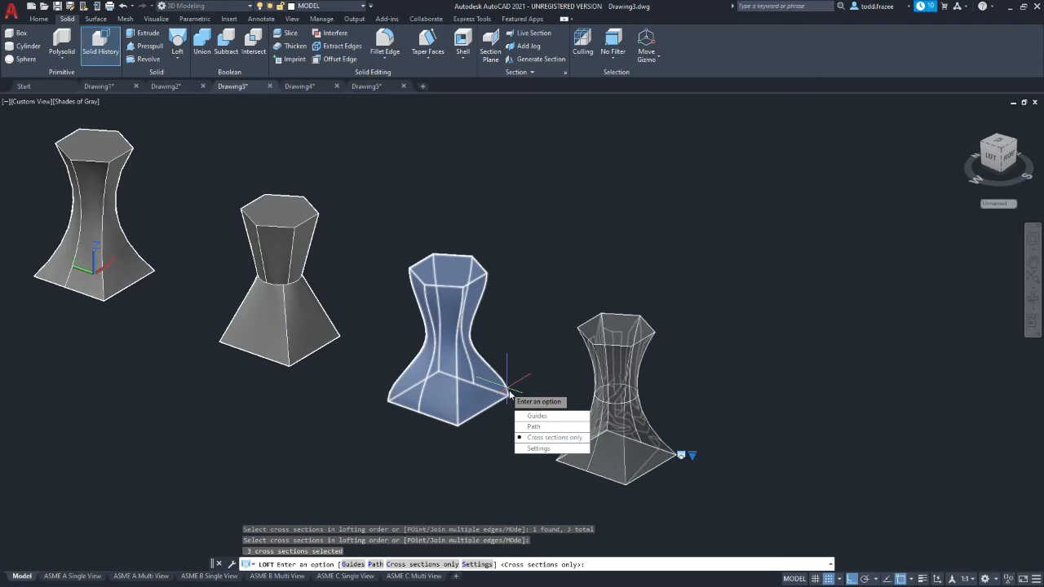
- Open the fourth loft's settings, choose Draft angles, and set the start angle to 100 and the end angle to 80
click(545, 451)
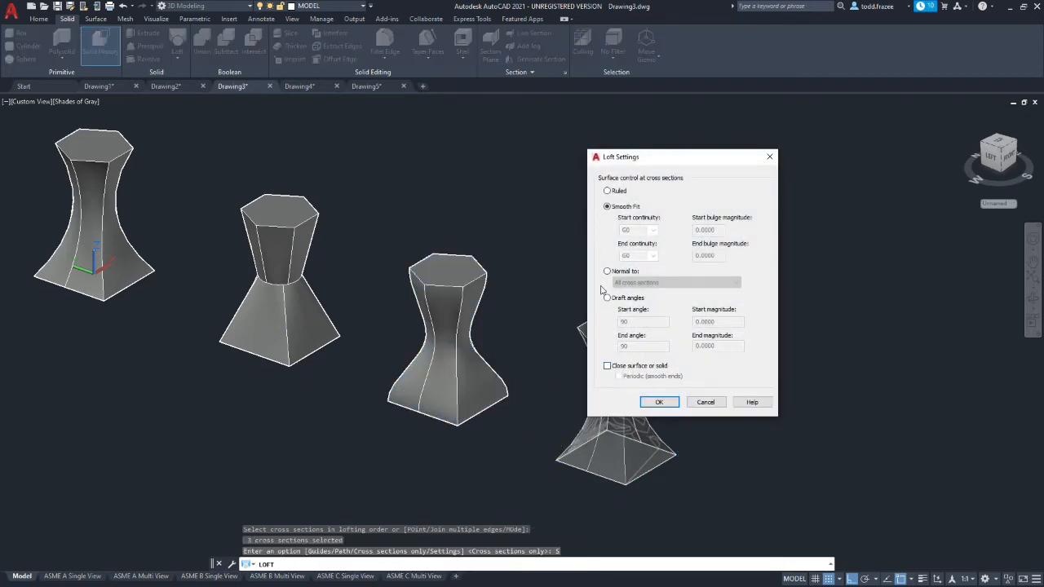
click(607, 299)
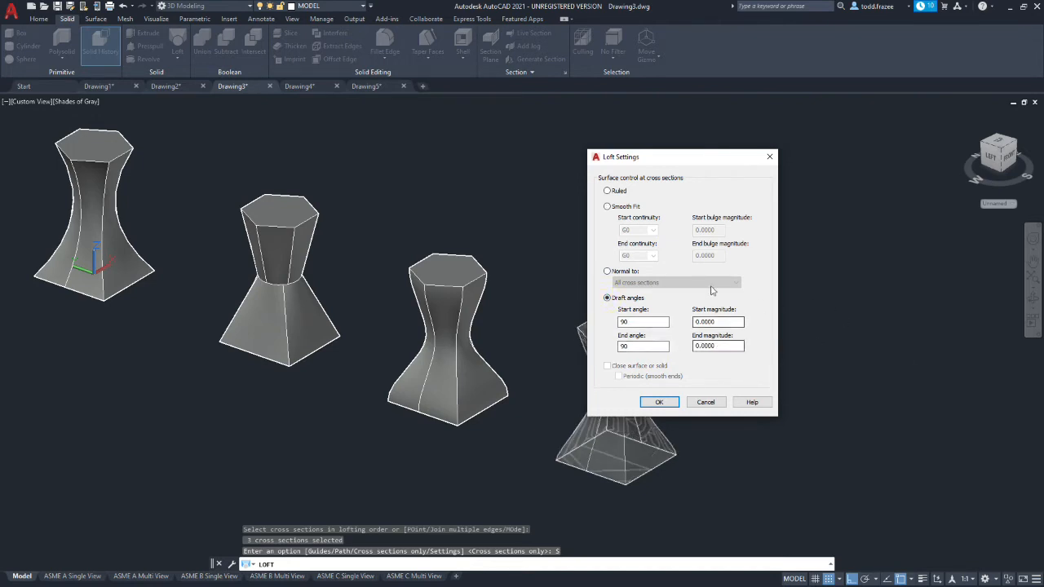
drag(677, 159, 780, 135)
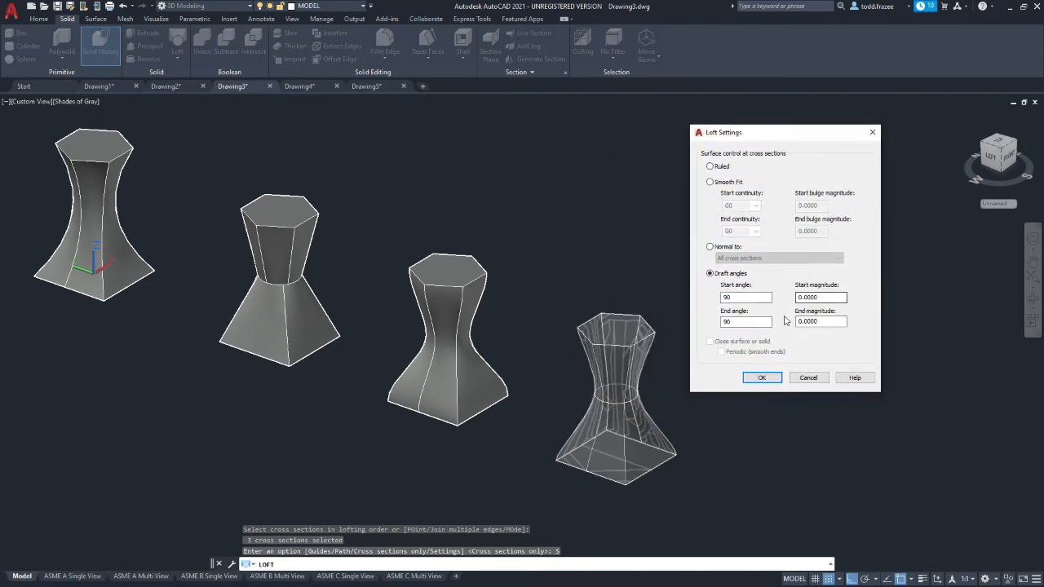
double_click(734, 297)
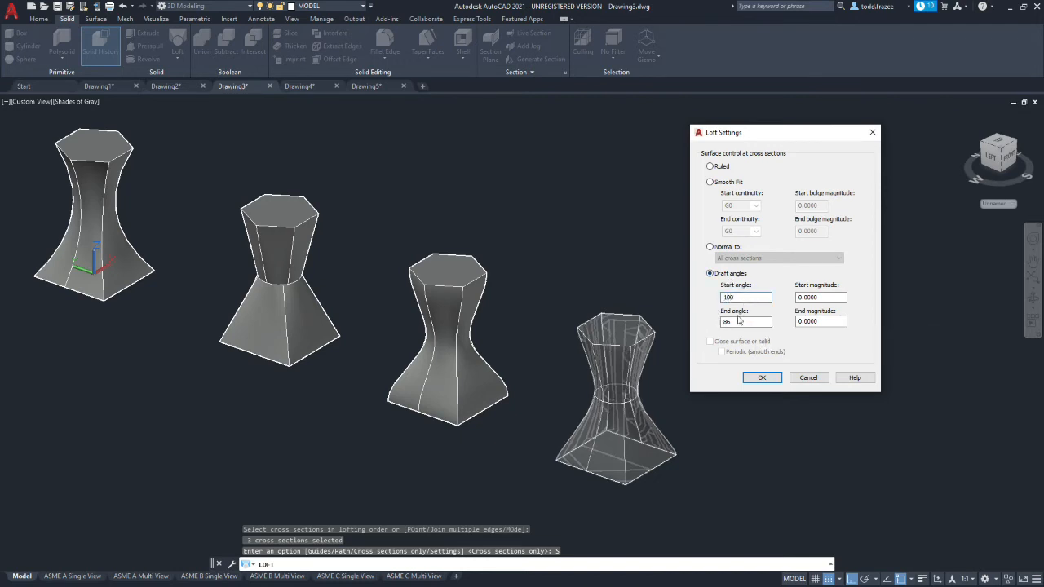
double_click(738, 321)
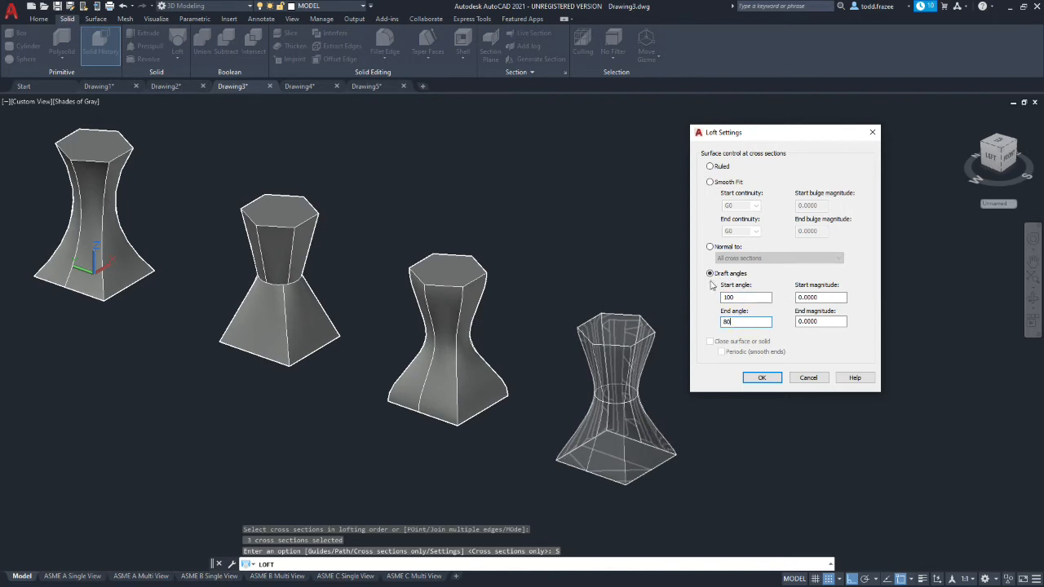
- Set the draft angles' start and end magnitudes to 1 and create the fourth loft
click(750, 298)
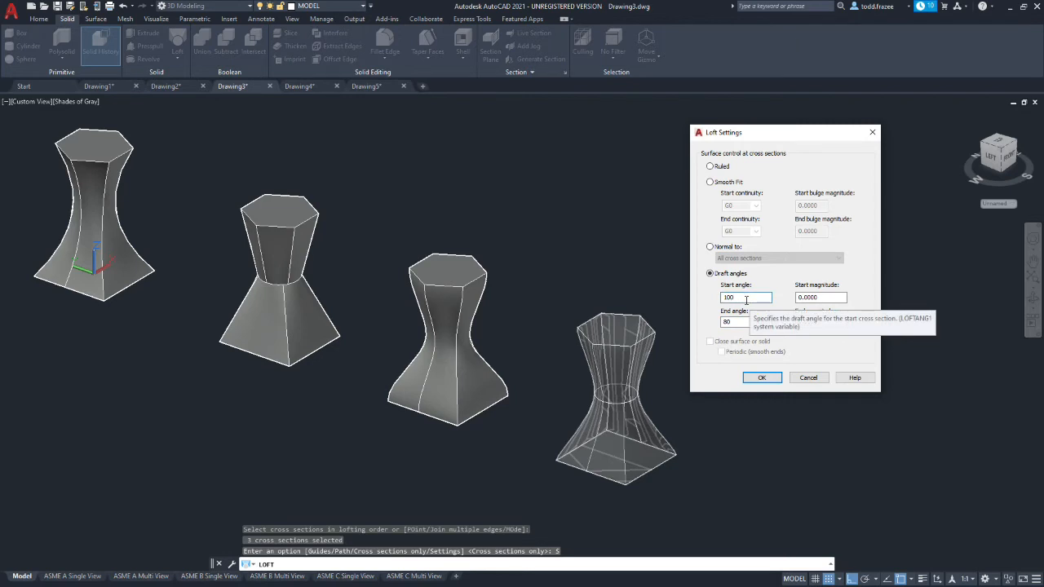
click(825, 297)
drag(821, 297, 756, 293)
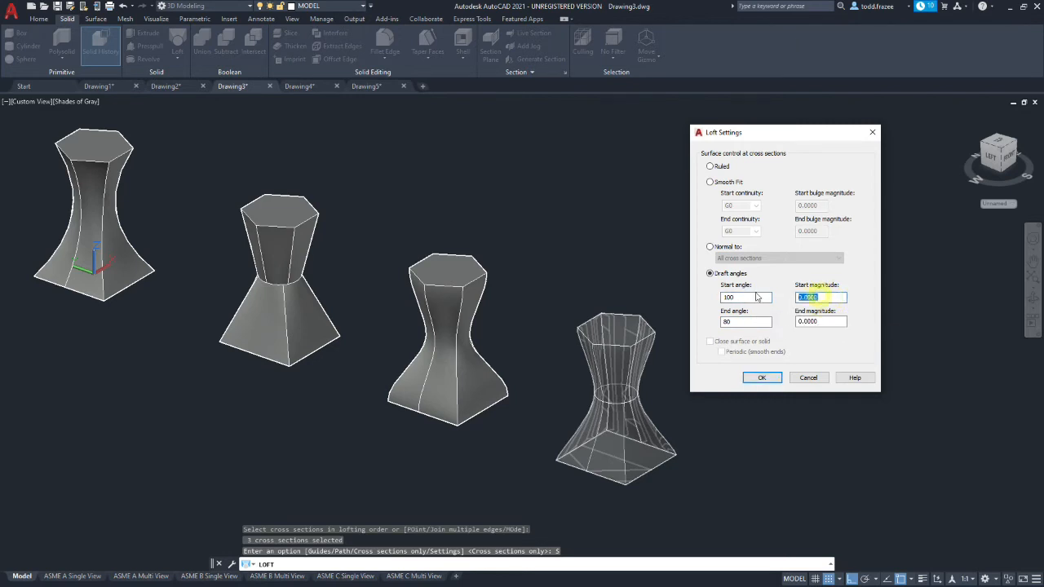
text(1)
click(821, 320)
drag(821, 320, 736, 317)
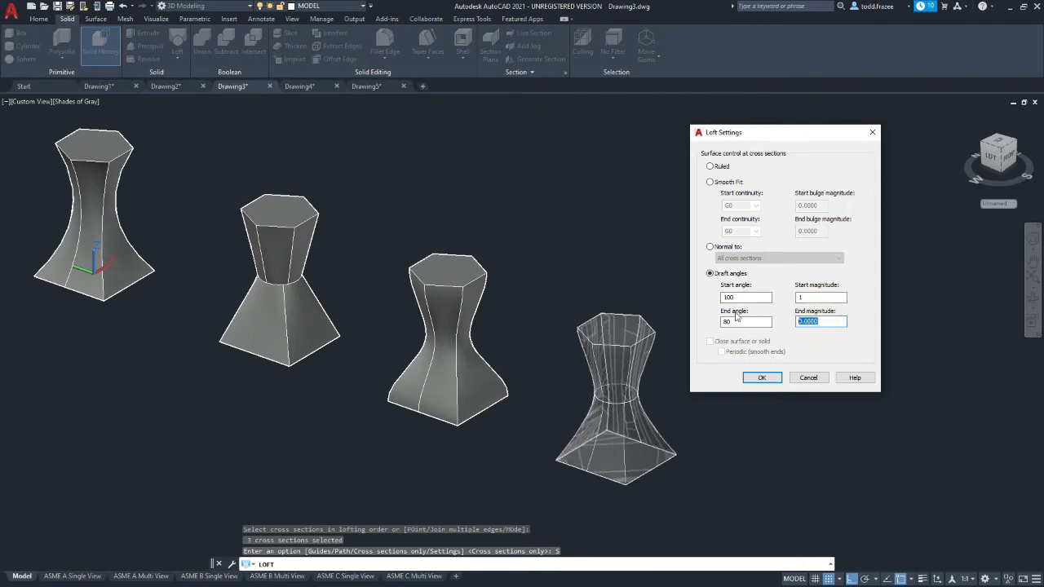
text(1)
click(814, 298)
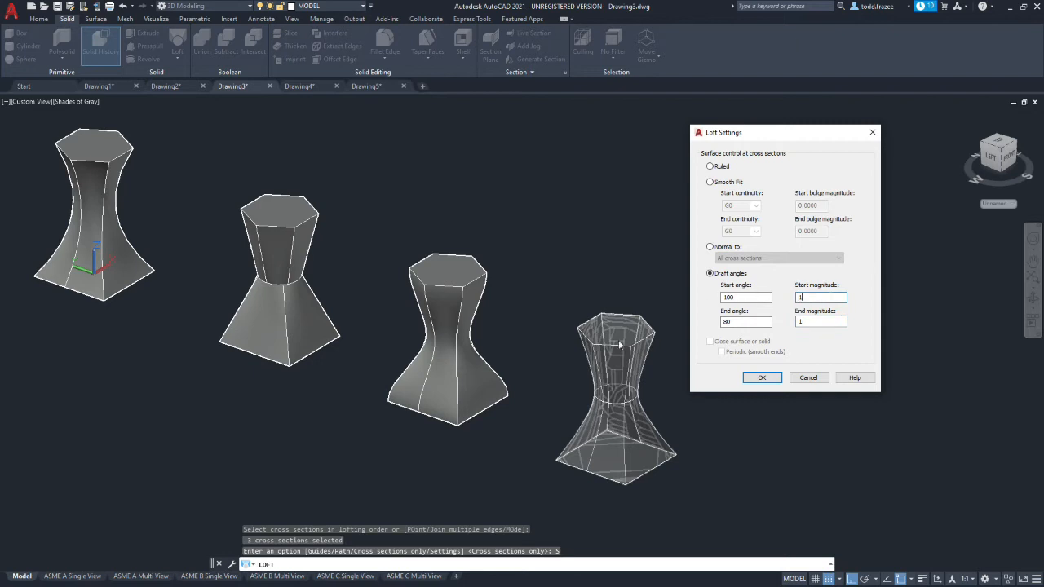
click(763, 377)
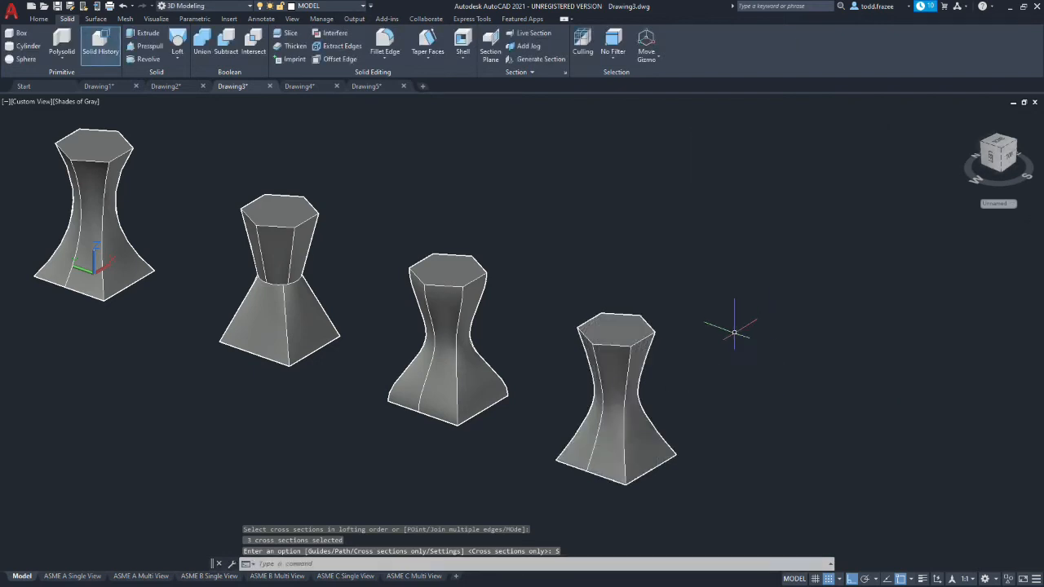
- Examine the draft-angle loft up close and in side view, comparing its outline with the lofts lined up behind it
scroll(615, 356, down, 3)
scroll(614, 356, up, 6)
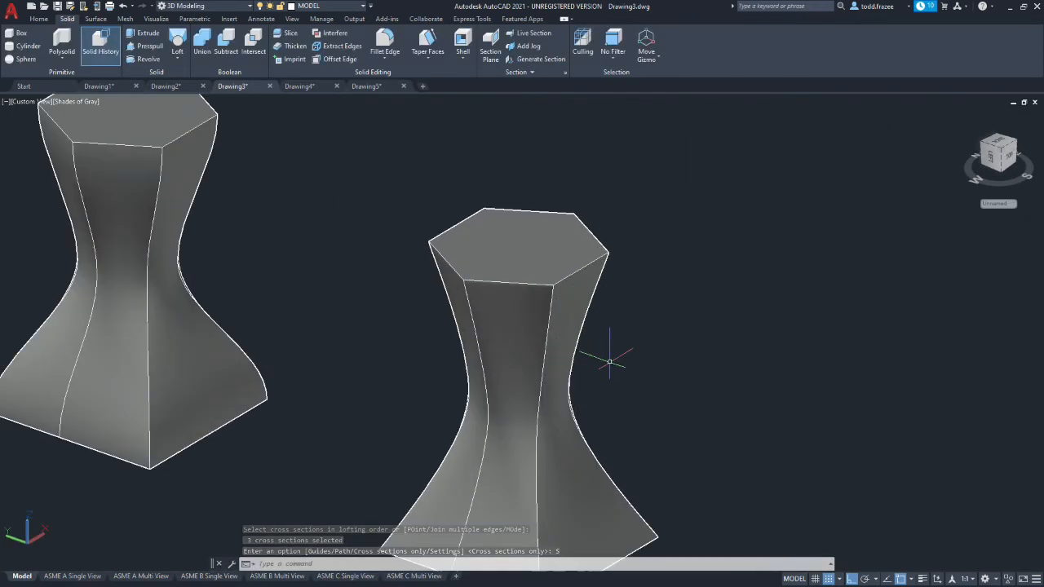
scroll(603, 354, down, 3)
shift+middle_drag(579, 383, 470, 326)
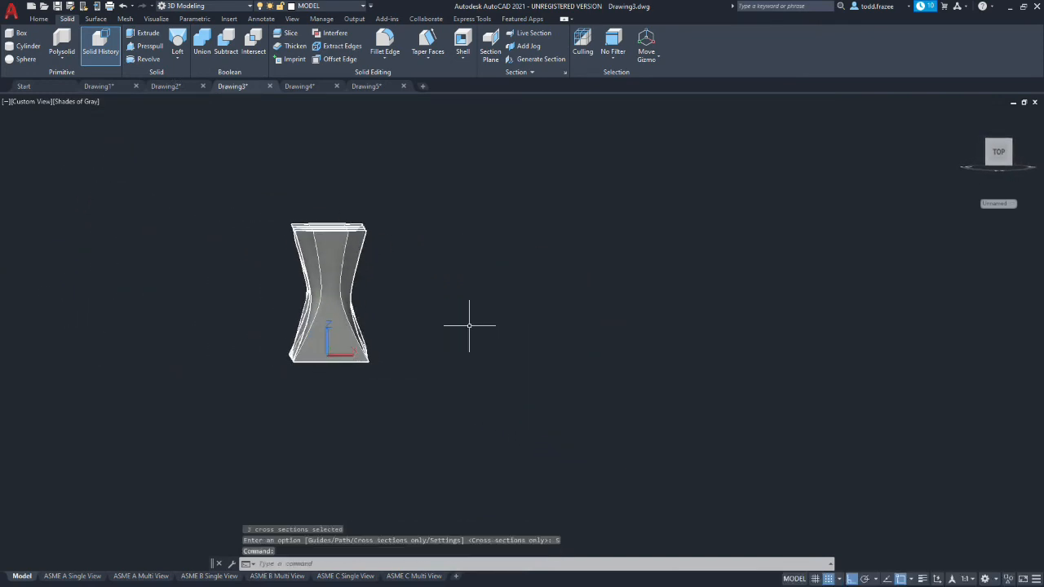
scroll(284, 315, up, 6)
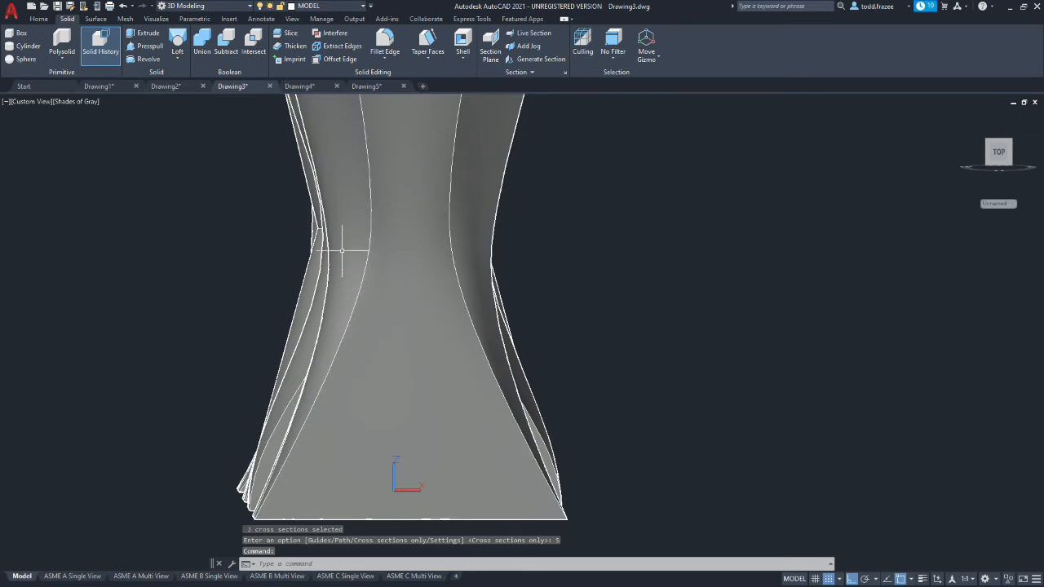
scroll(302, 297, down, 5)
scroll(301, 247, up, 5)
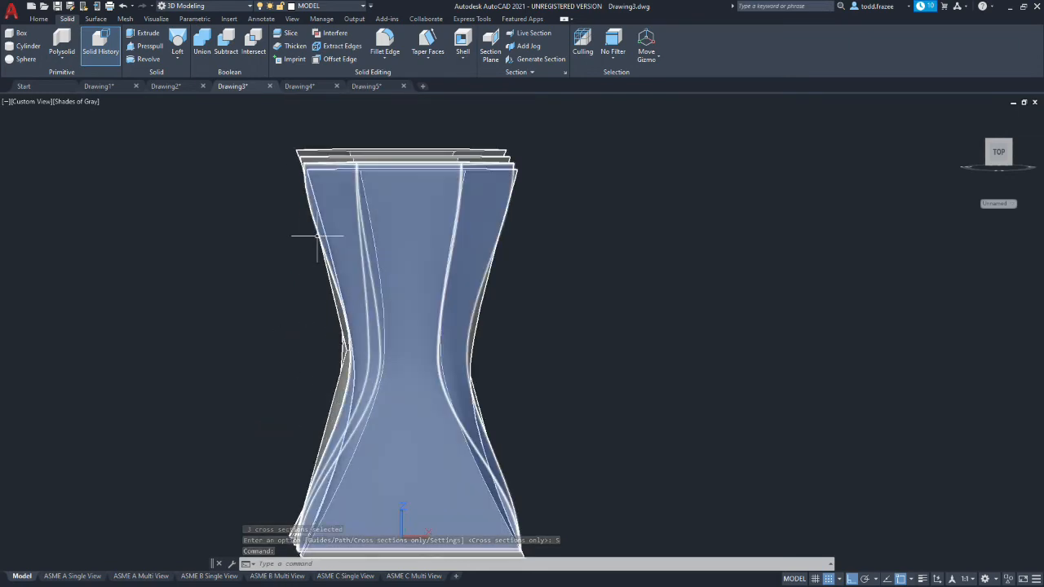
- Compare the overall shapes of the smooth-fit, ruled, normal-to and draft-angle lofts in an angled 3D view
shift+middle_drag(439, 285, 547, 332)
scroll(602, 364, down, 7)
scroll(728, 407, up, 3)
scroll(758, 408, up, 2)
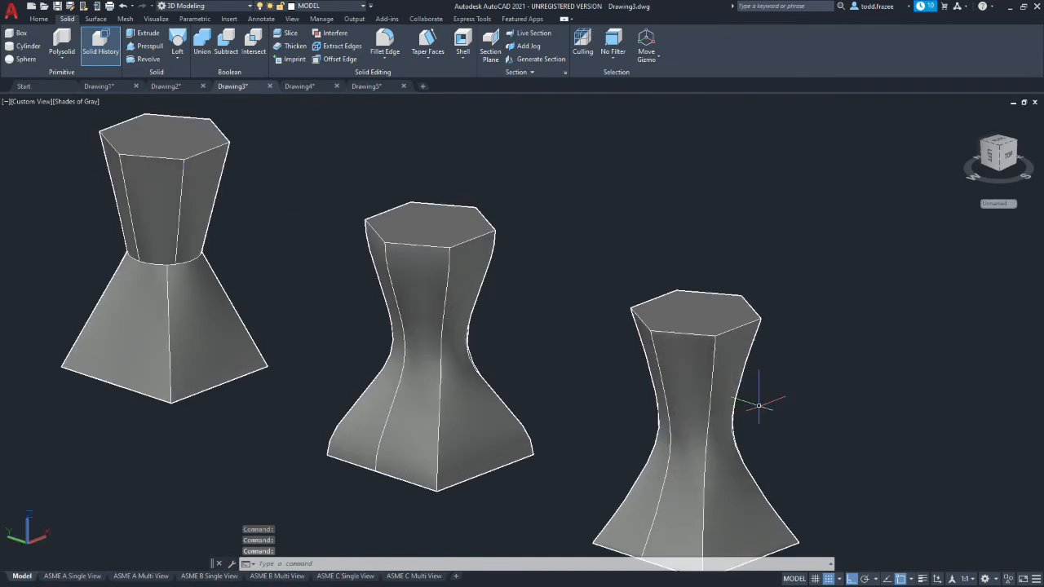
scroll(769, 419, down, 4)
scroll(793, 432, up, 4)
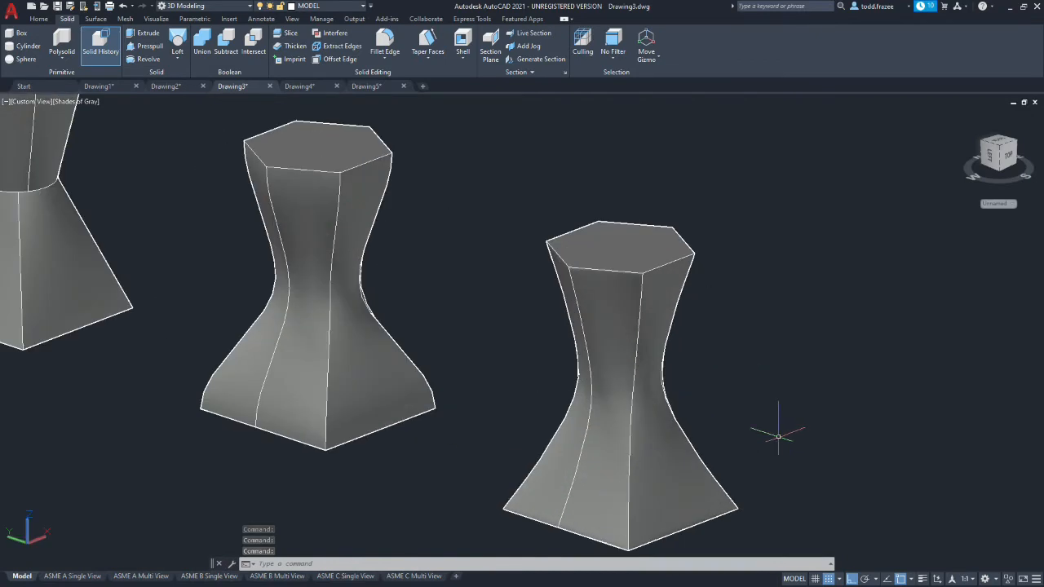
scroll(783, 433, down, 3)
scroll(772, 438, down, 2)
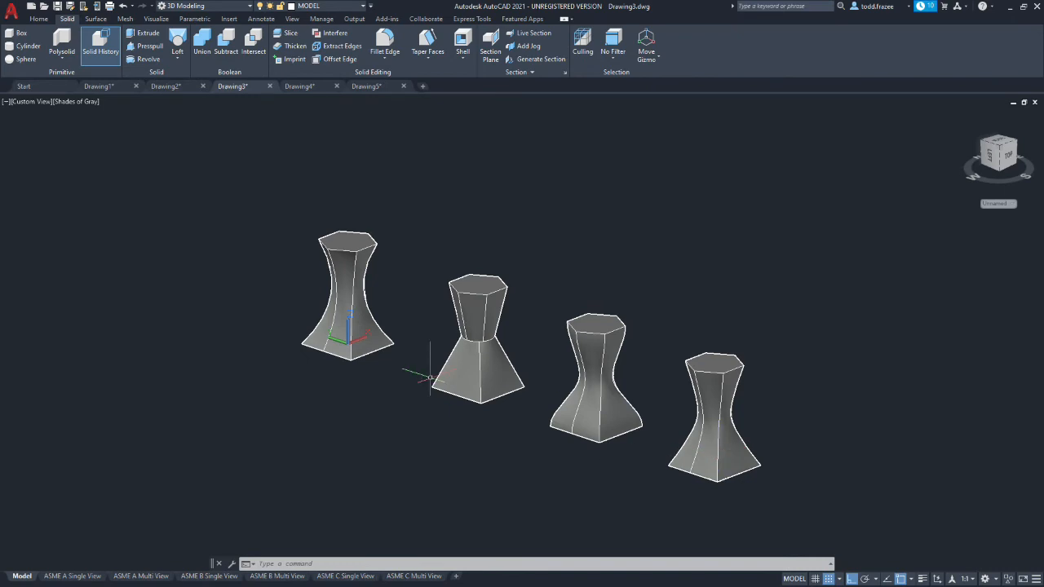
shift+middle_drag(430, 374, 411, 392)
scroll(508, 416, up, 4)
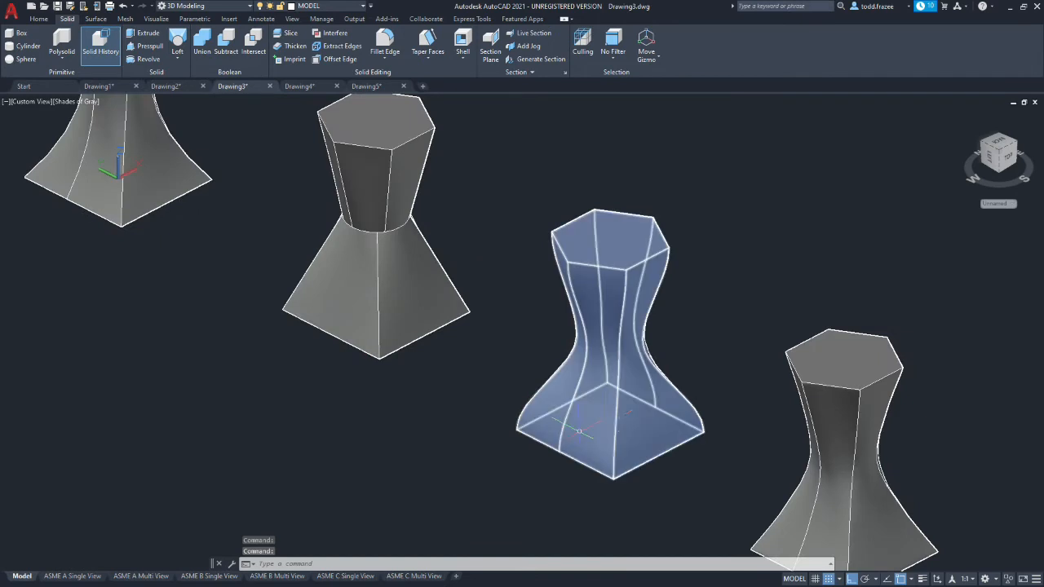
scroll(592, 424, down, 4)
scroll(586, 367, up, 3)
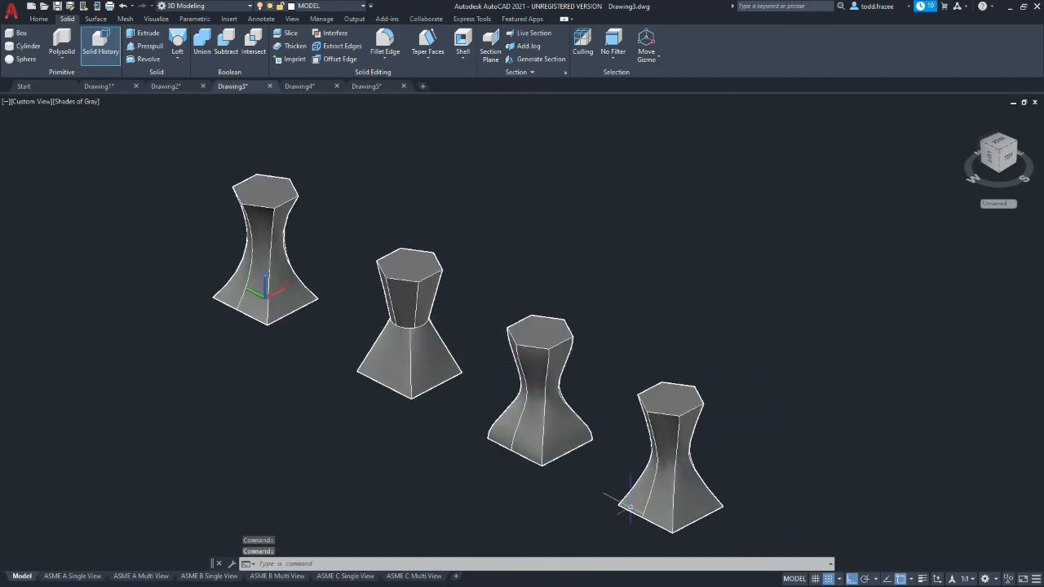
- Undo the draft-angle loft and restart Loft on the fourth set's square, circle and hexagon from the base up
key(ctrl+z)
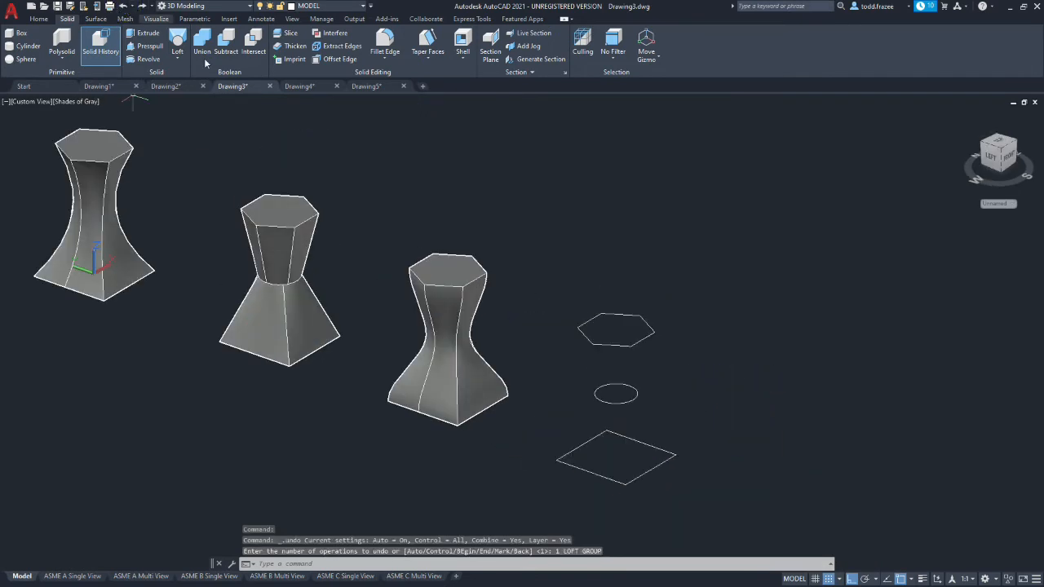
click(176, 42)
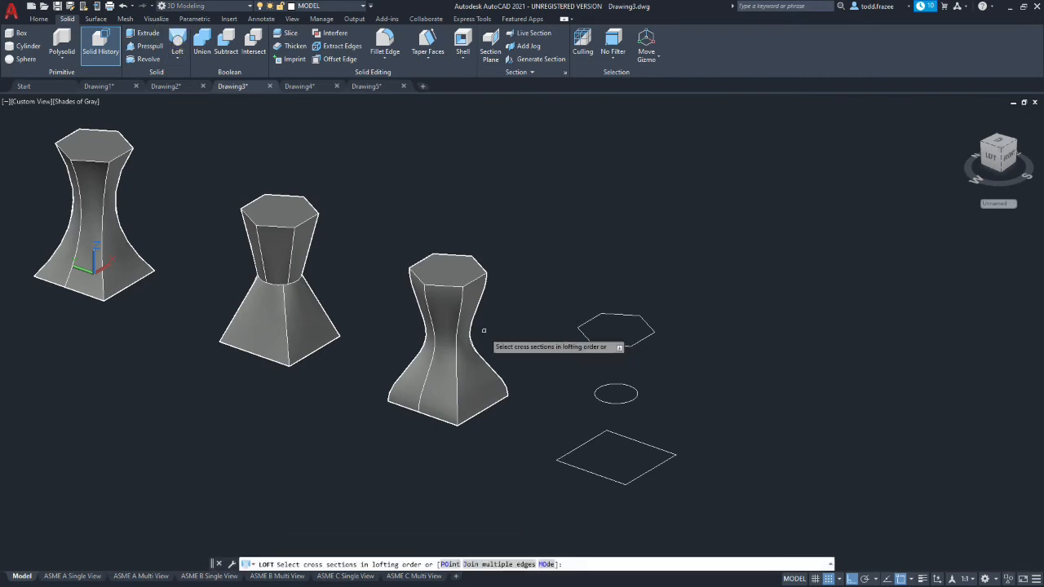
click(622, 482)
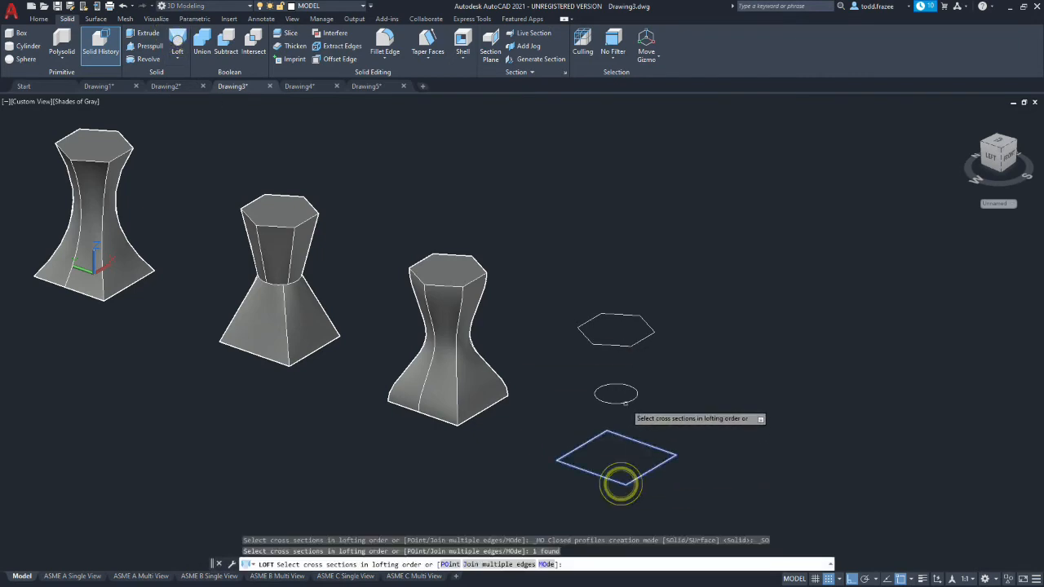
click(620, 403)
click(624, 345)
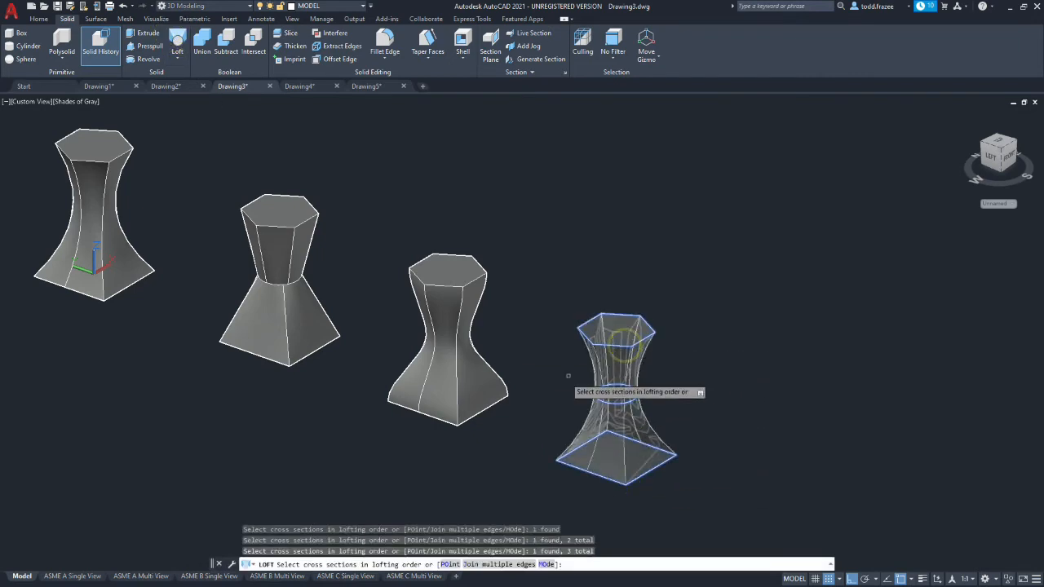
- Change the loft's closed profiles creation mode to Surface and create it using cross sections only
text(mo)
key(Return)
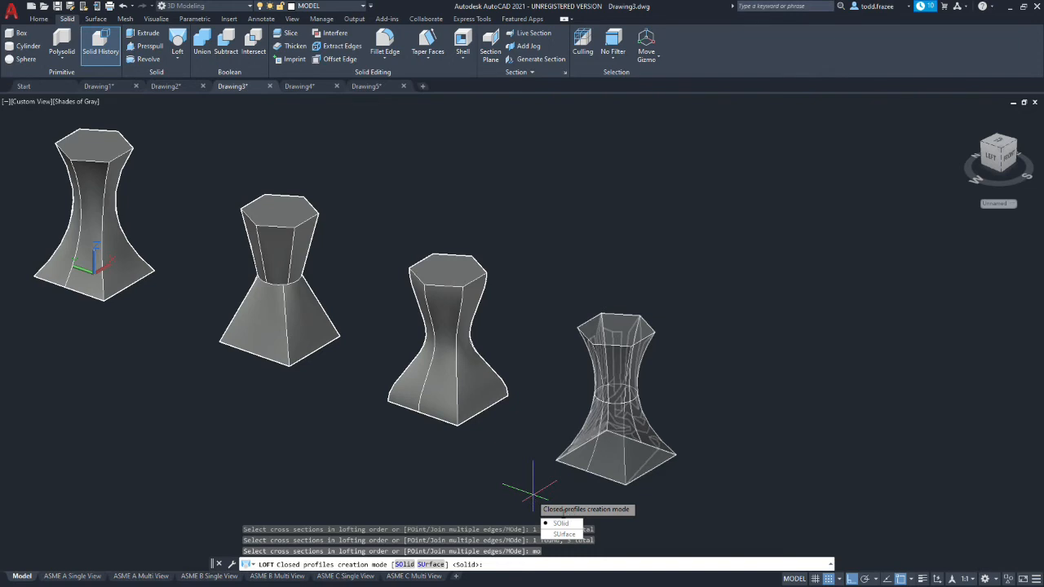
click(563, 535)
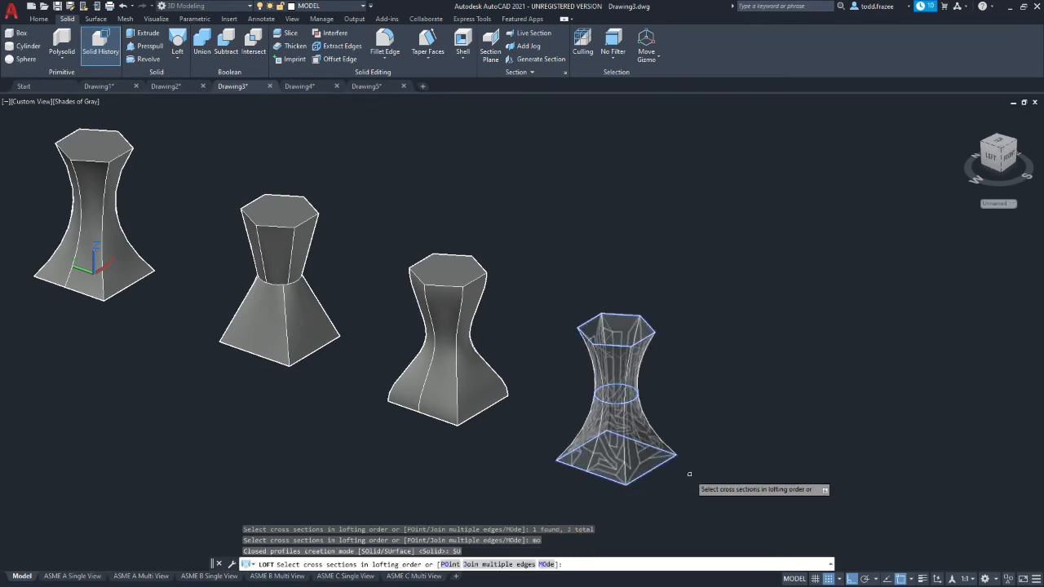
key(Return)
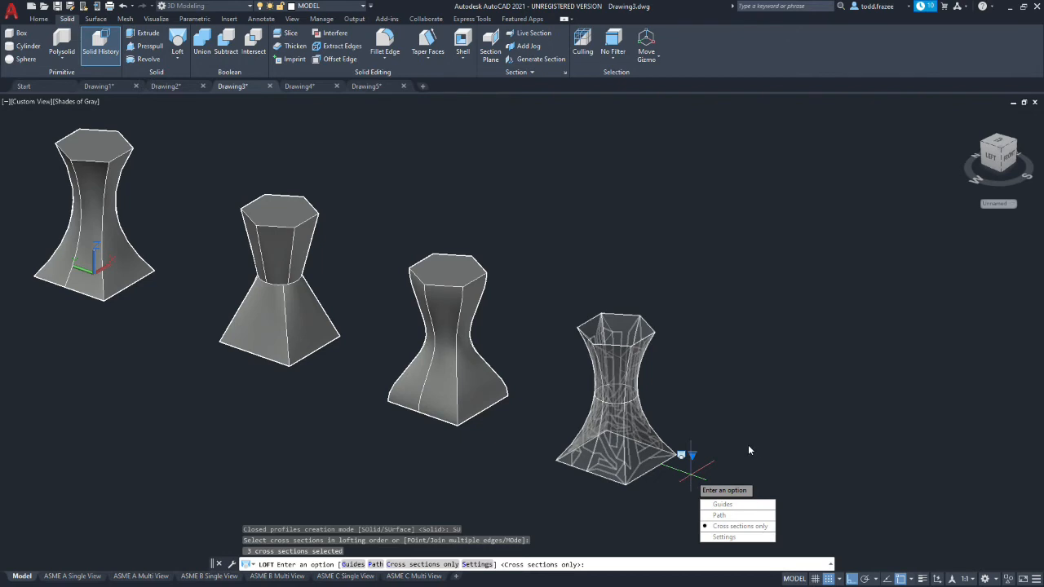
key(Return)
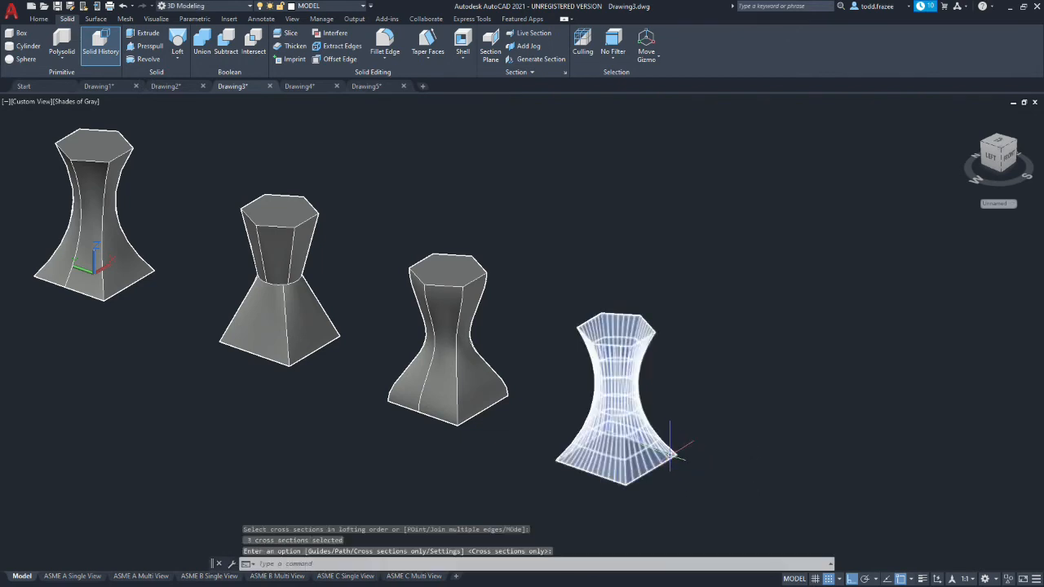
- Examine the surface-mode loft from above and from an angle, looking into its open hexagonal end and comparing it with the solid lofts
shift+middle_drag(668, 401, 588, 487)
scroll(588, 487, up, 3)
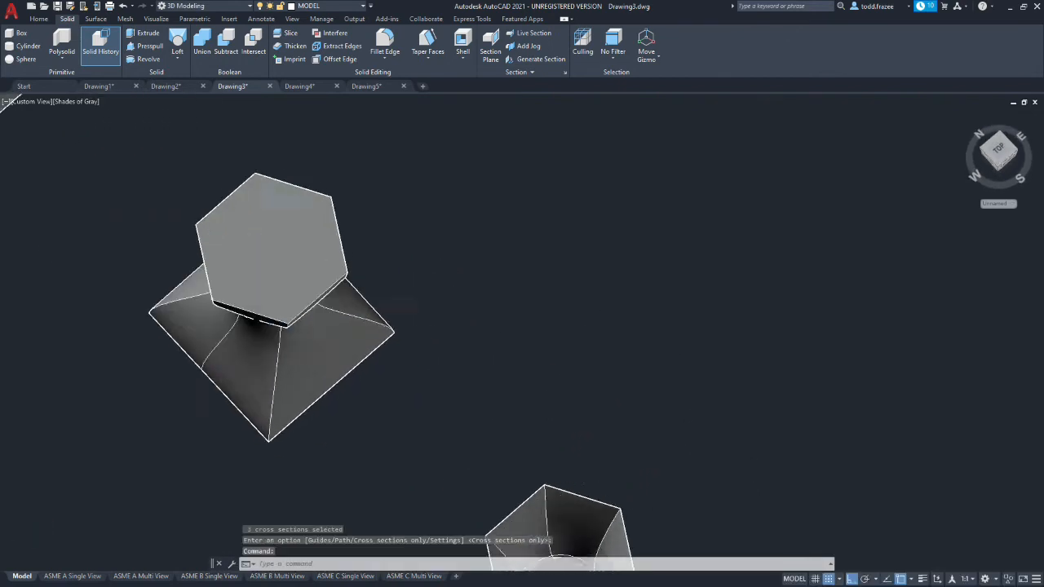
scroll(586, 485, down, 10)
scroll(586, 492, up, 12)
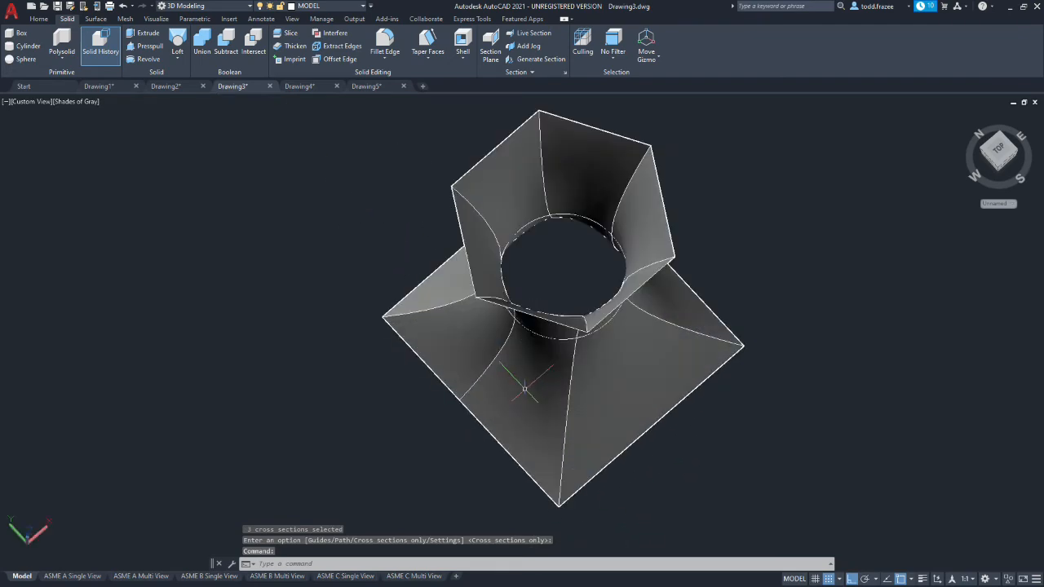
shift+middle_drag(530, 418, 571, 331)
scroll(571, 338, up, 3)
scroll(571, 345, down, 14)
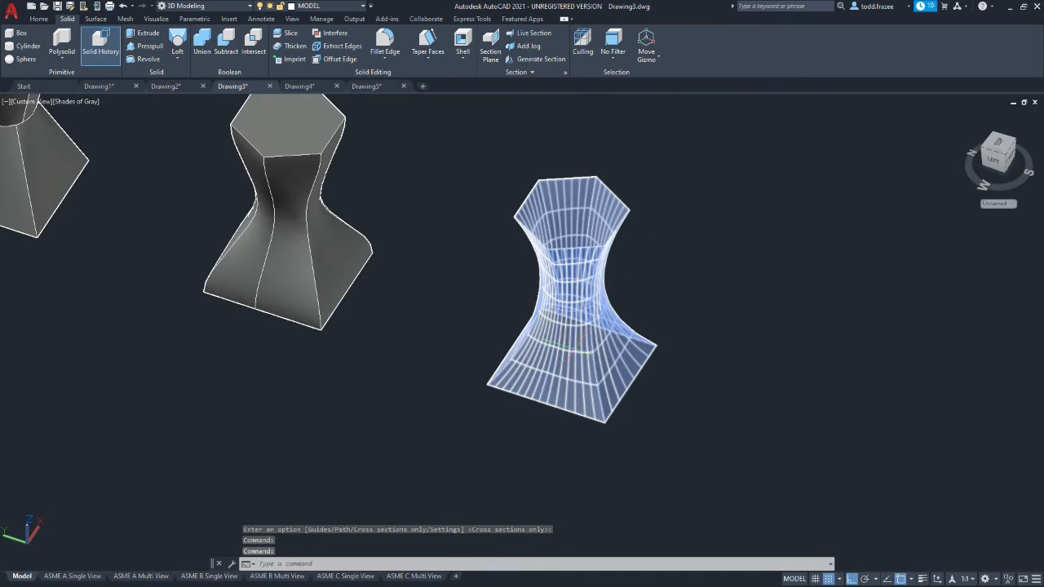
scroll(536, 329, up, 4)
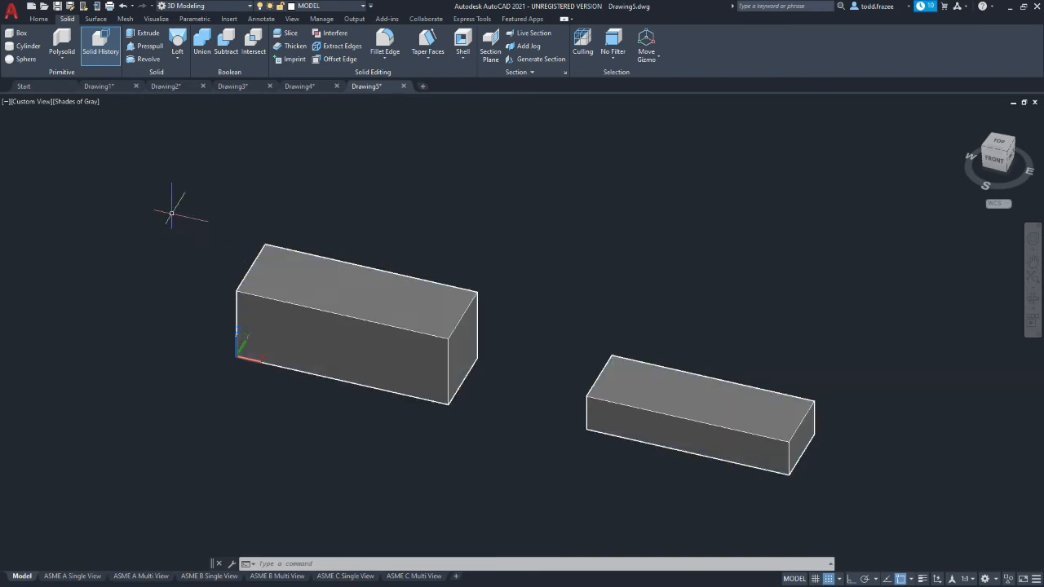
- Start a solid Loft and join the four edges of the larger box's end face nearest the smaller box into one cross section
click(179, 43)
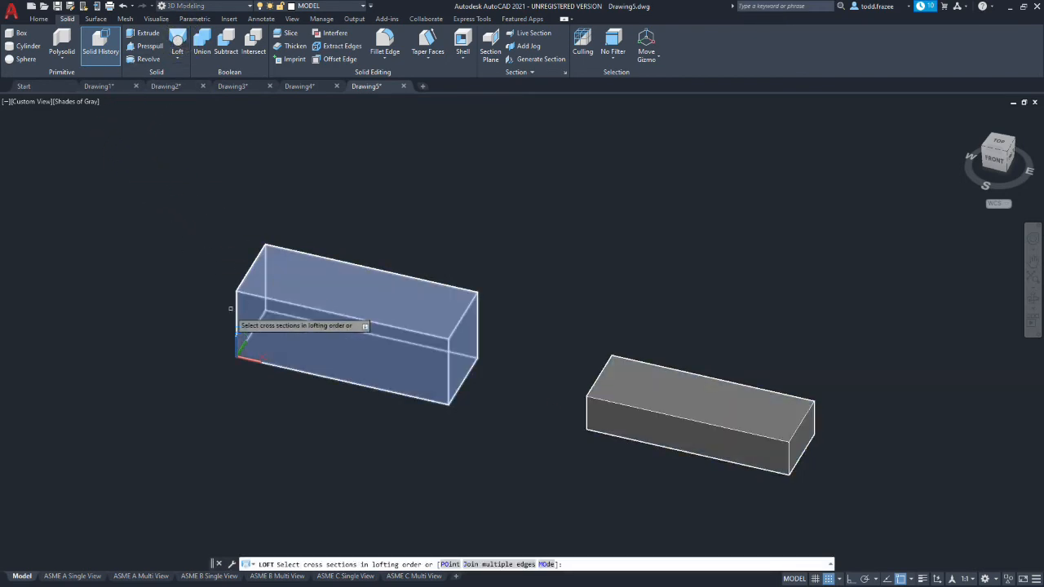
shift+middle_drag(312, 407, 305, 347)
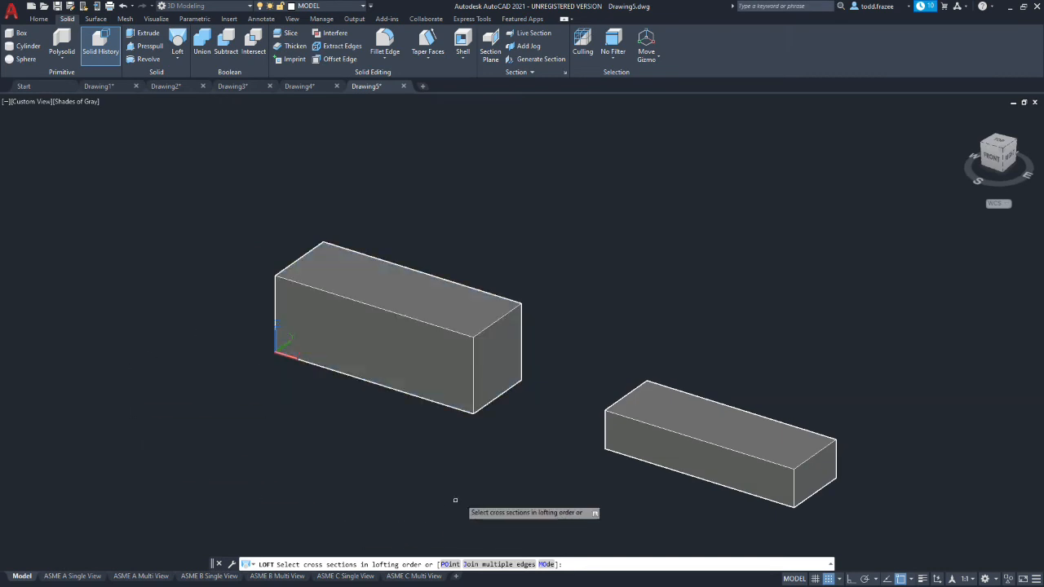
text(j)
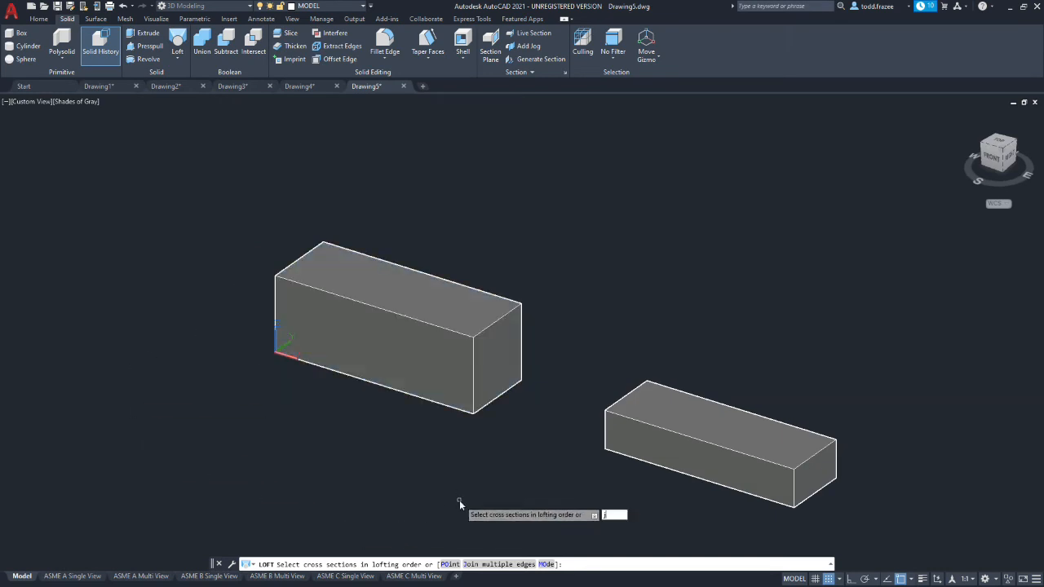
key(Return)
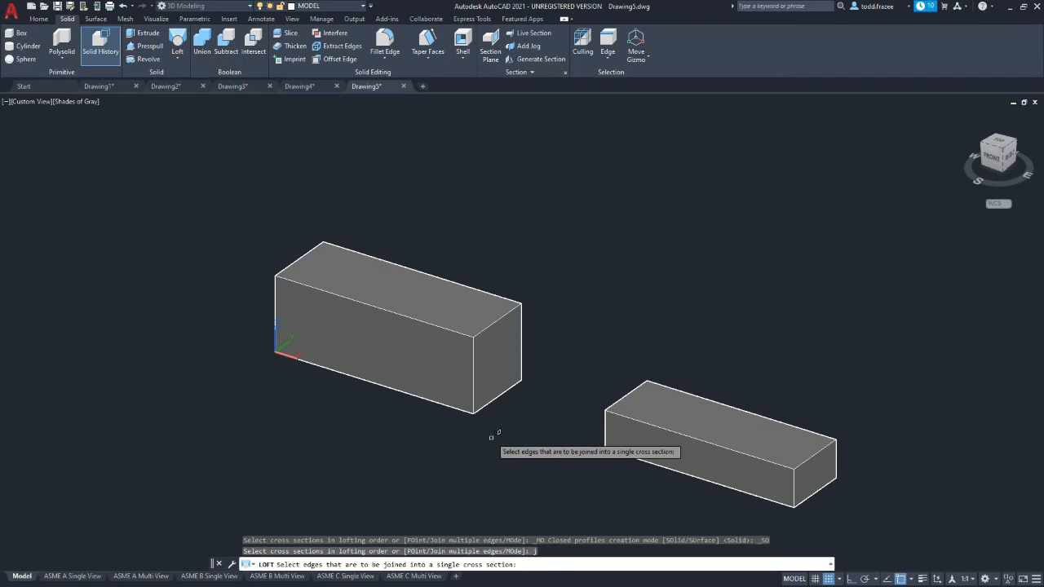
click(519, 382)
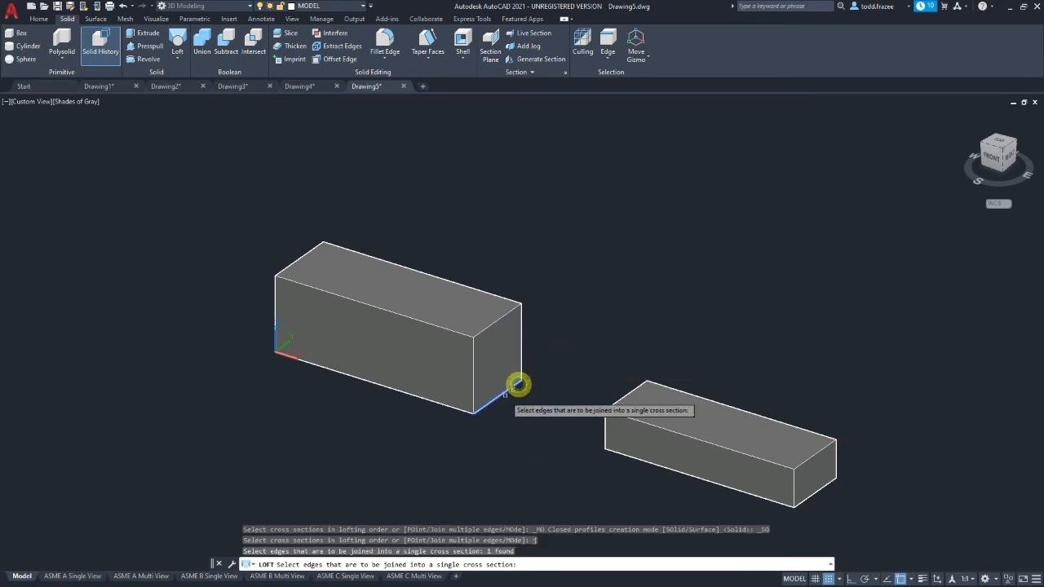
click(474, 385)
click(487, 326)
click(522, 318)
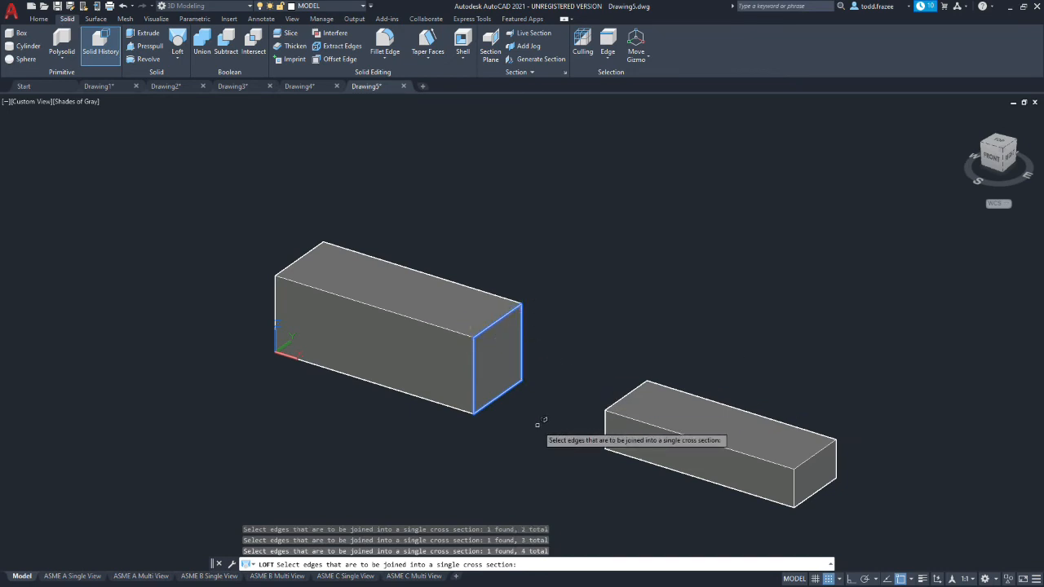
key(Return)
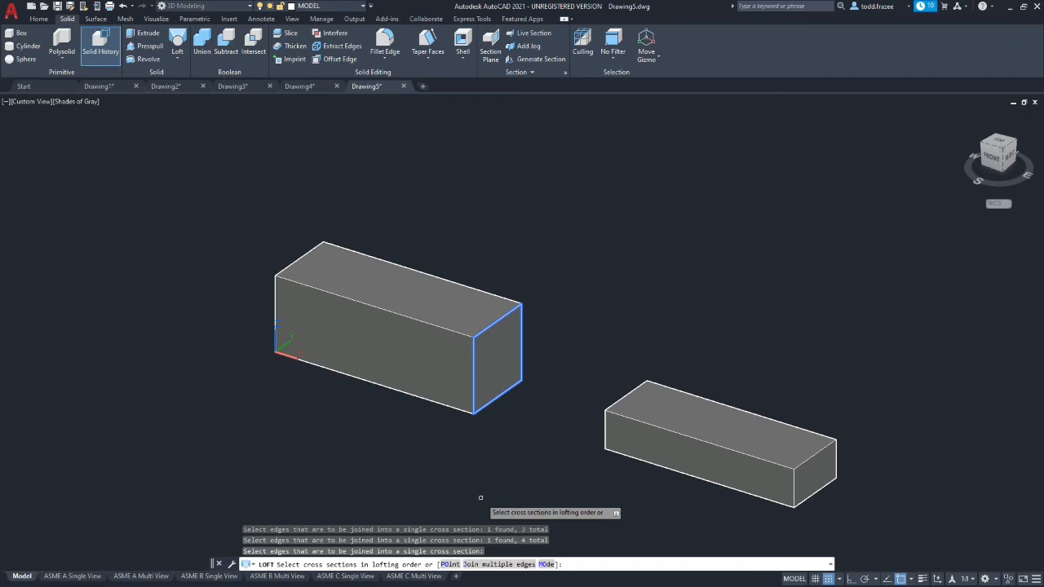
- Join the four edges of the smaller box's end face nearest the larger box into the loft's second cross section
text(j)
key(Return)
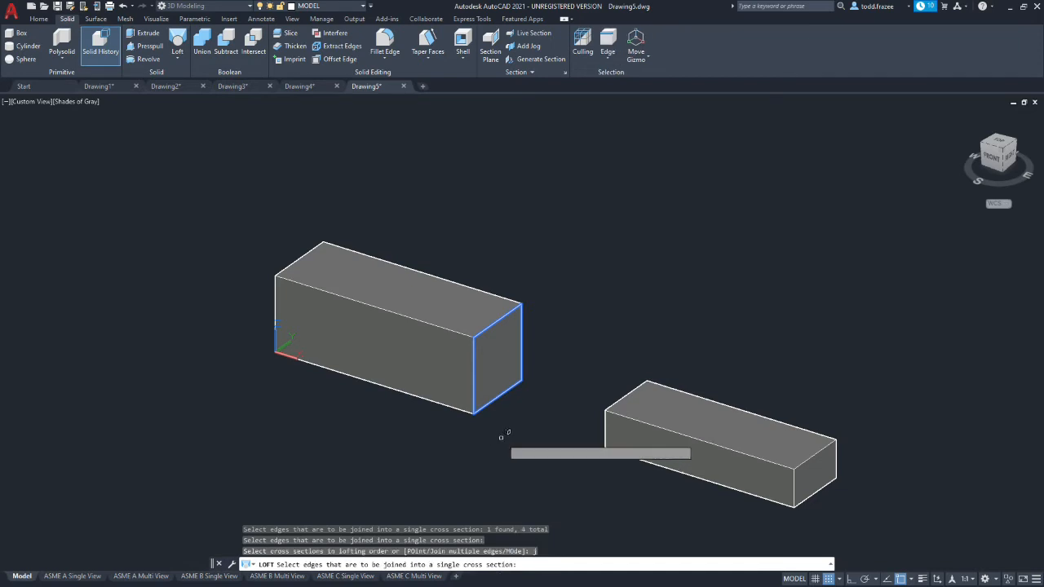
shift+middle_drag(513, 443, 670, 449)
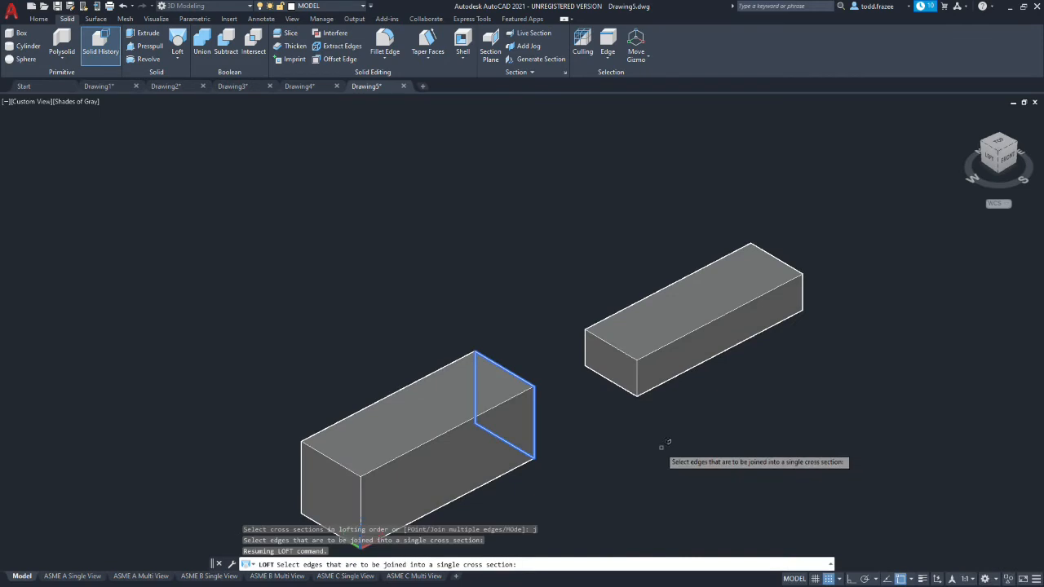
click(594, 334)
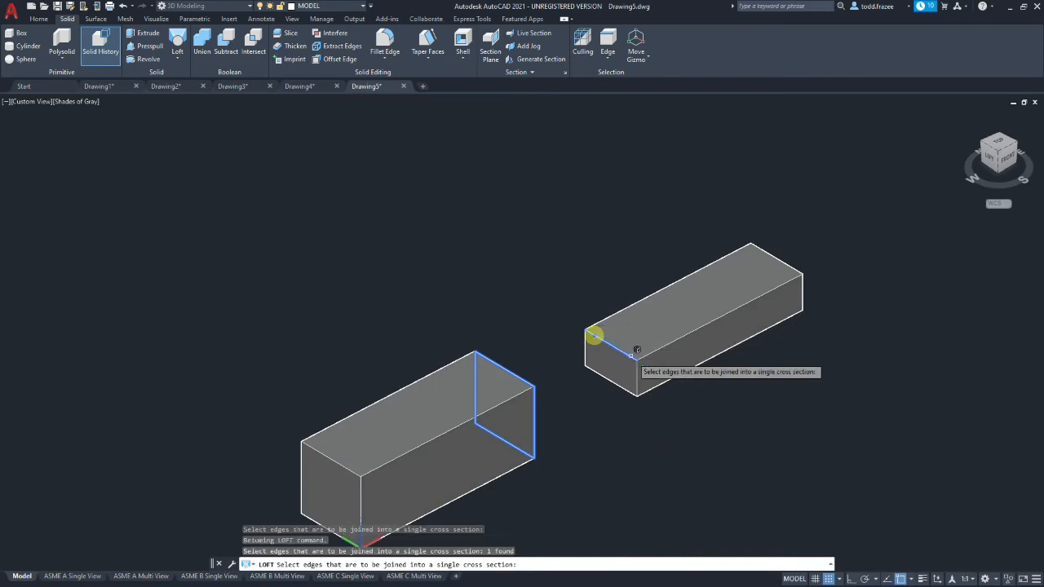
click(636, 369)
click(637, 372)
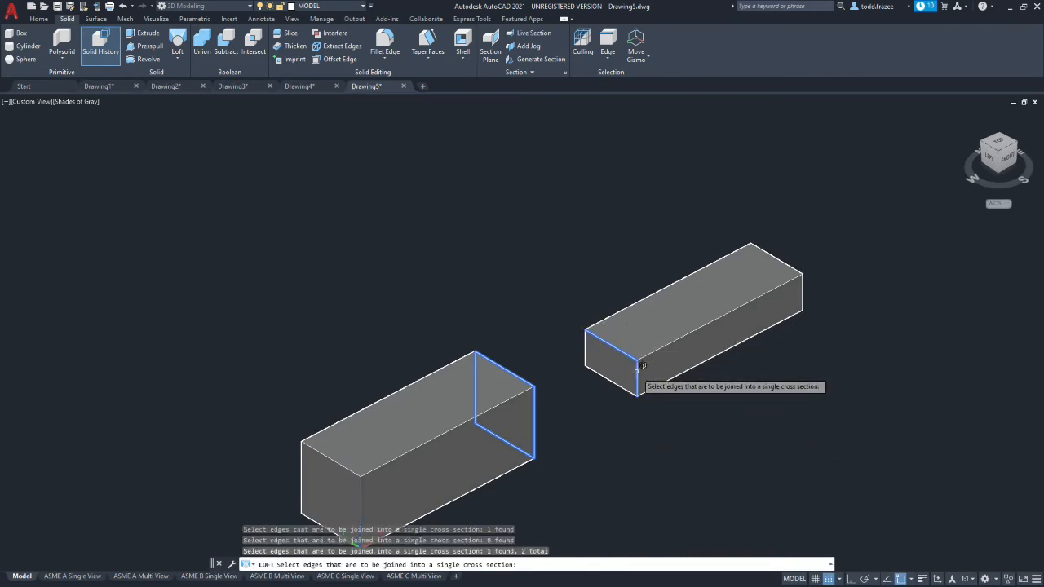
click(589, 350)
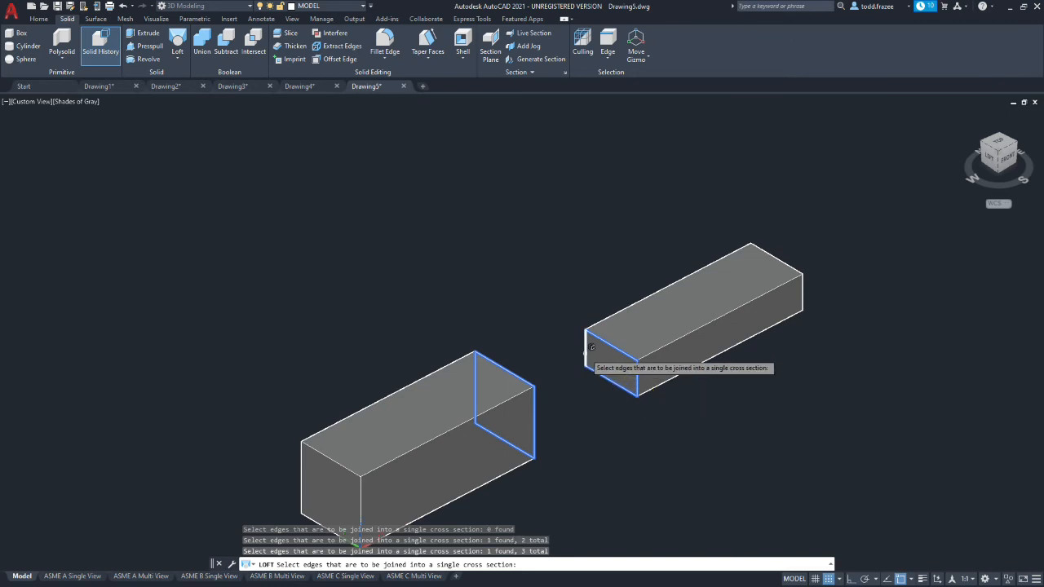
click(584, 355)
key(Return)
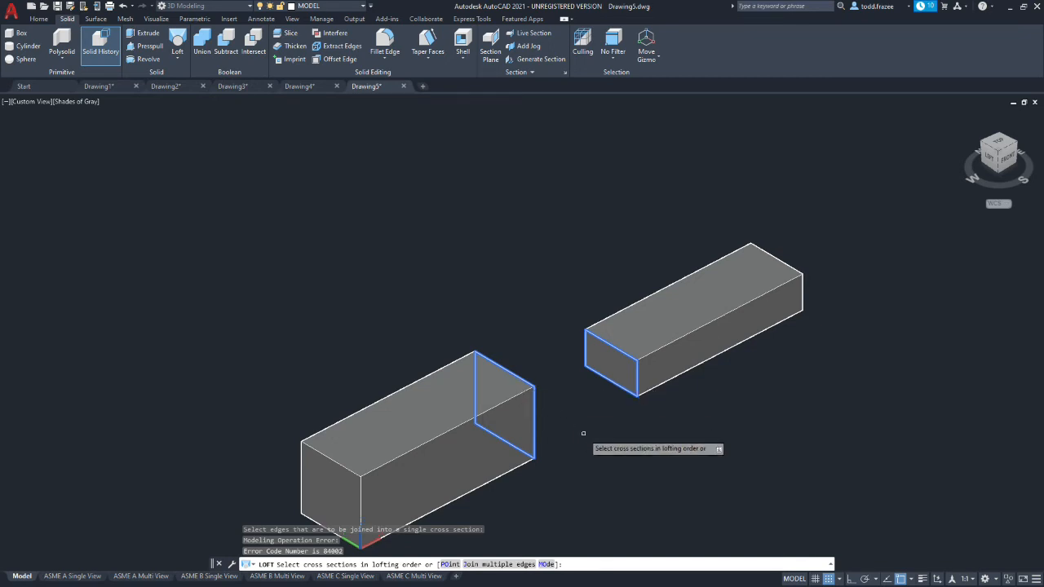
- Create the transition loft between the two boxes using cross sections only, and inspect it from the front and at an angle
key(Return)
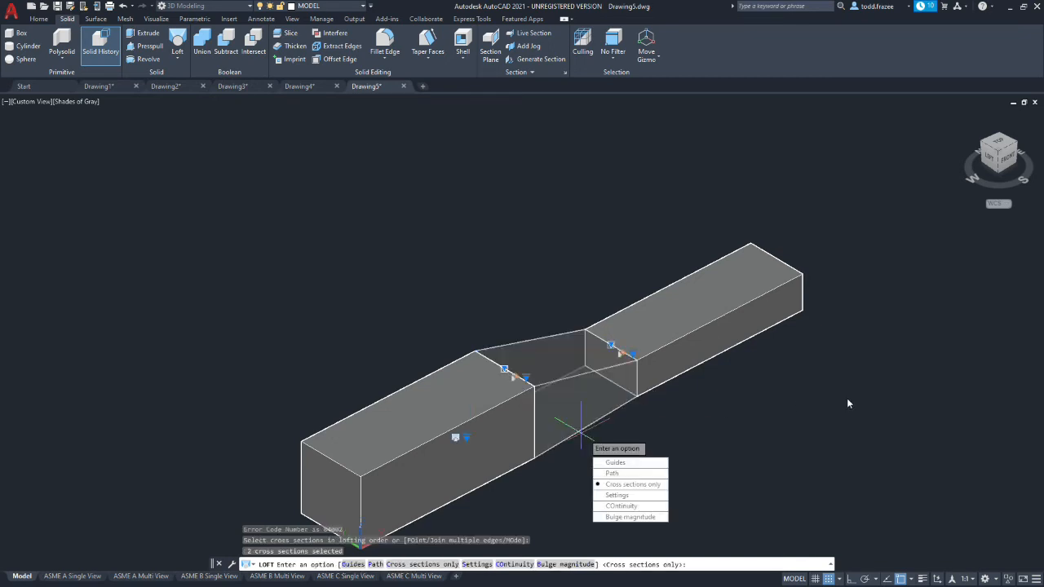
shift+middle_drag(727, 360, 546, 350)
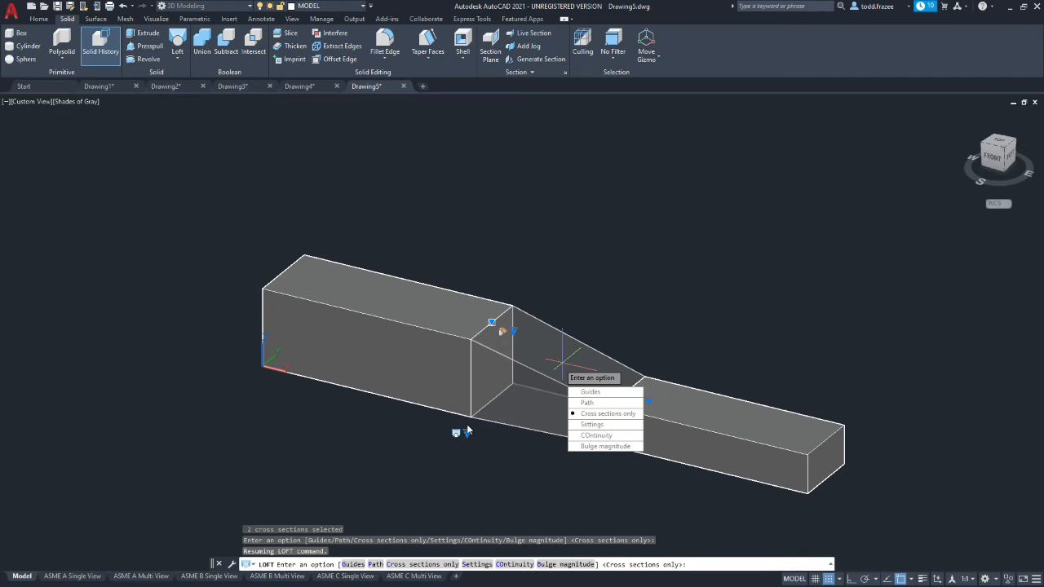
key(Return)
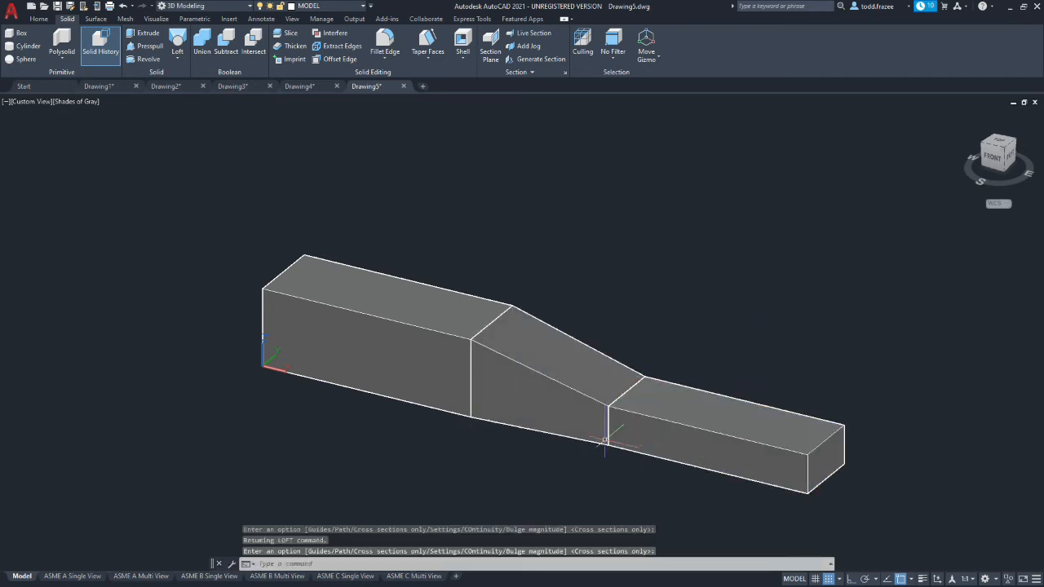
shift+middle_drag(543, 447, 532, 383)
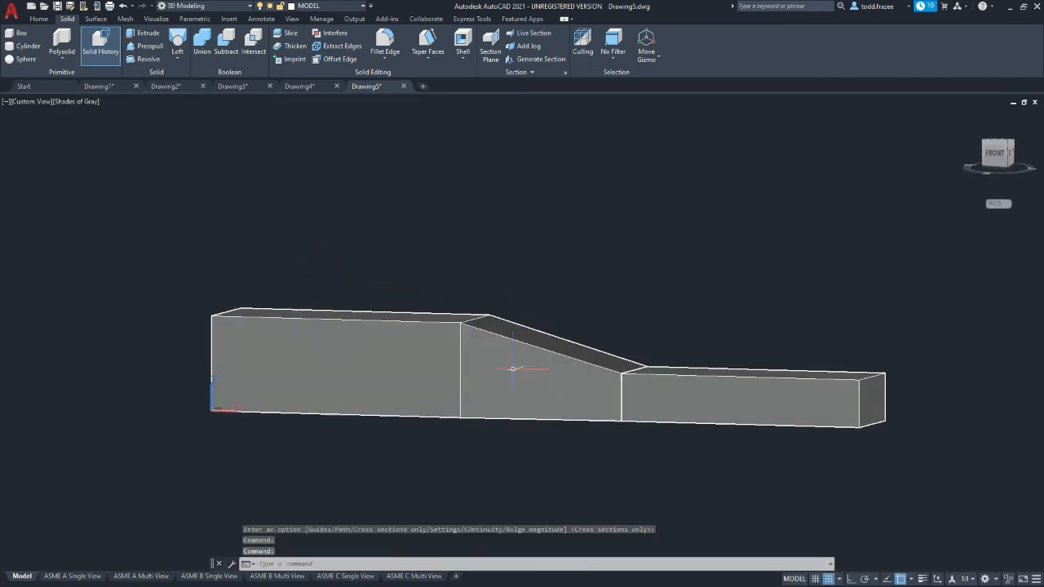
shift+middle_drag(700, 398, 391, 387)
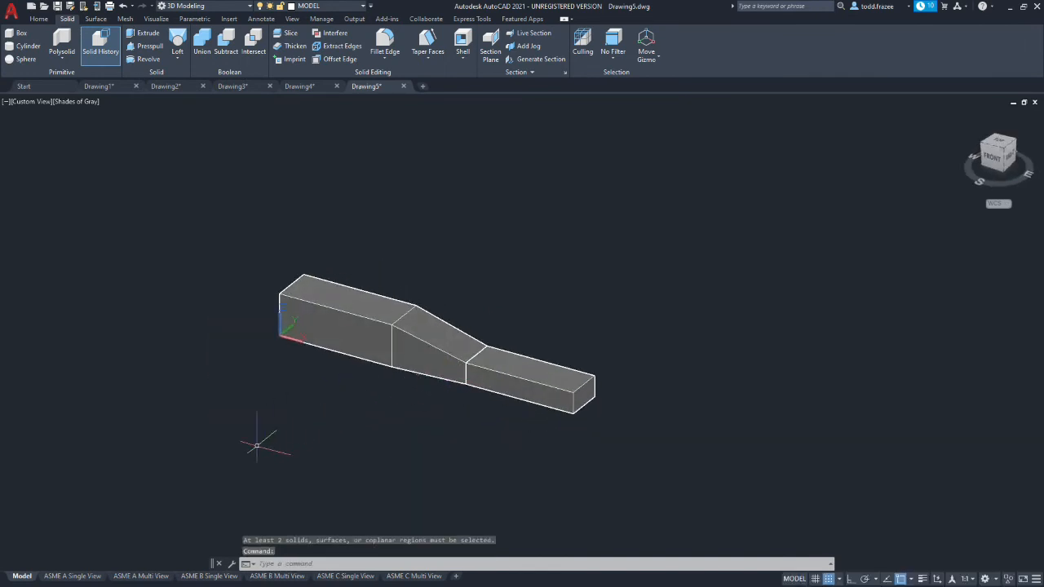